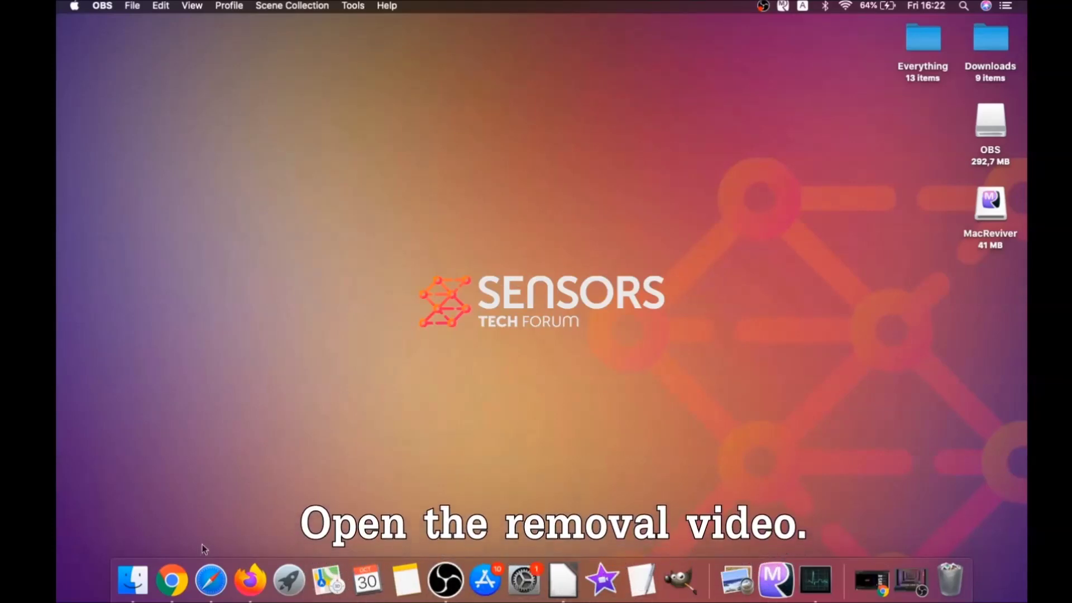
Step: From the YouTube description's guide link, download SpyHunter-1.2-8-9-Installer.dmg and open it
left_click(180, 578)
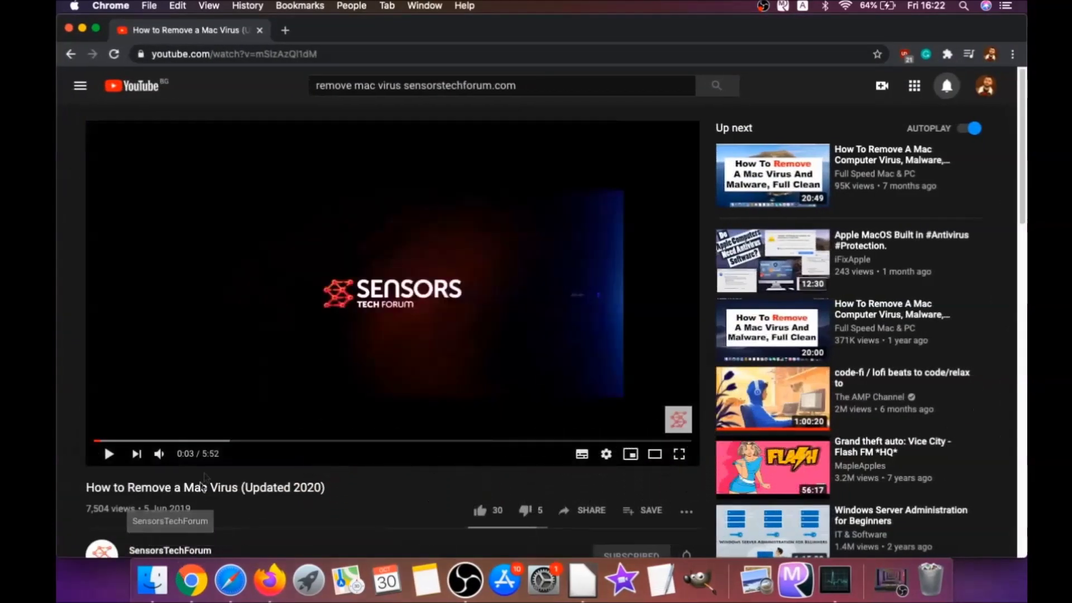
scroll(261, 365, "down", 5)
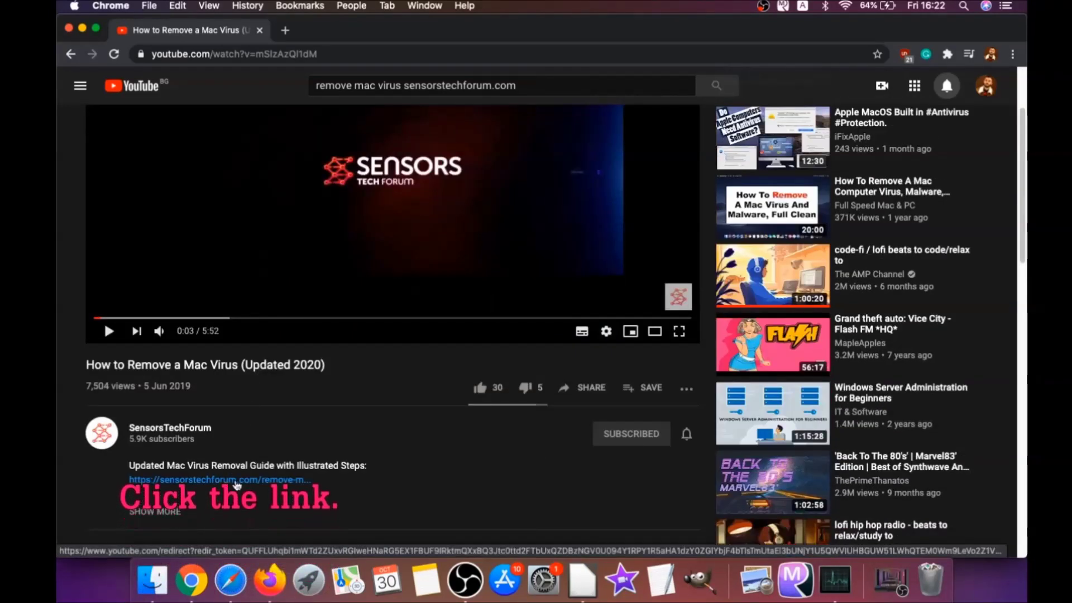
left_click(228, 481)
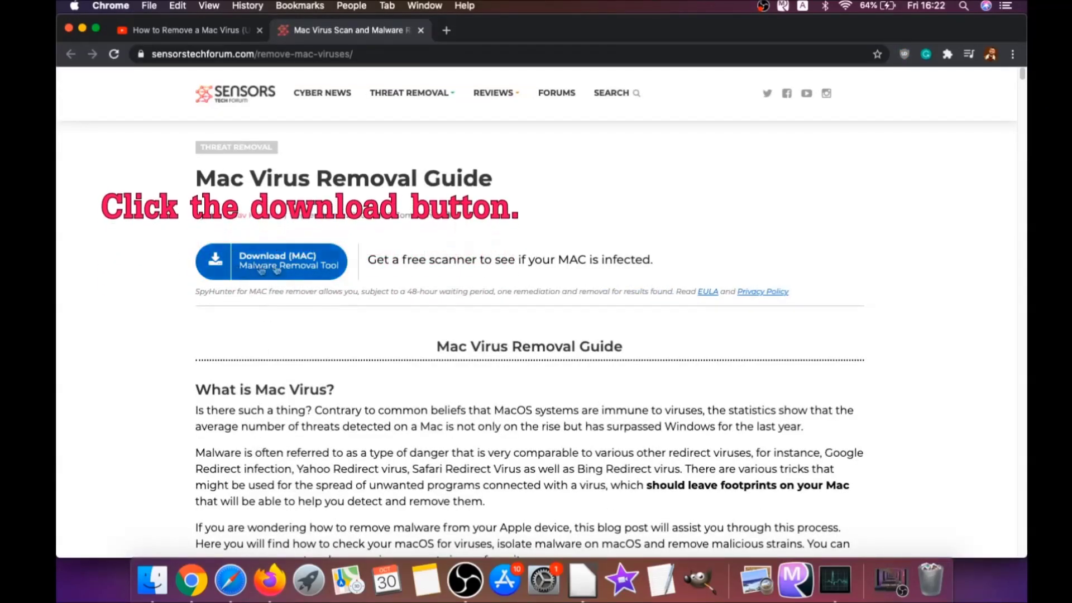
left_click(267, 269)
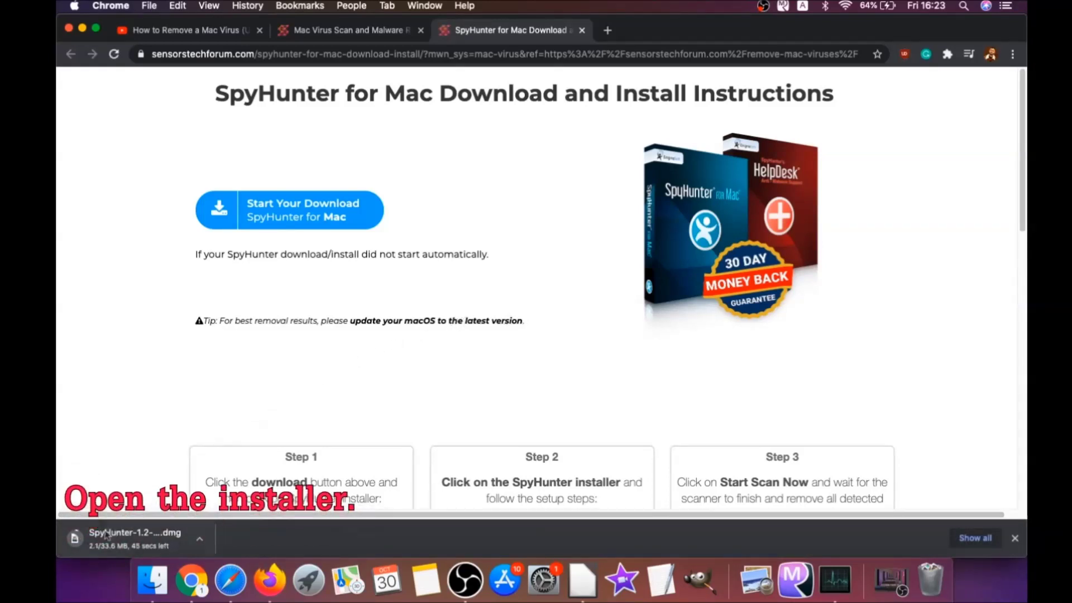
left_click(109, 539)
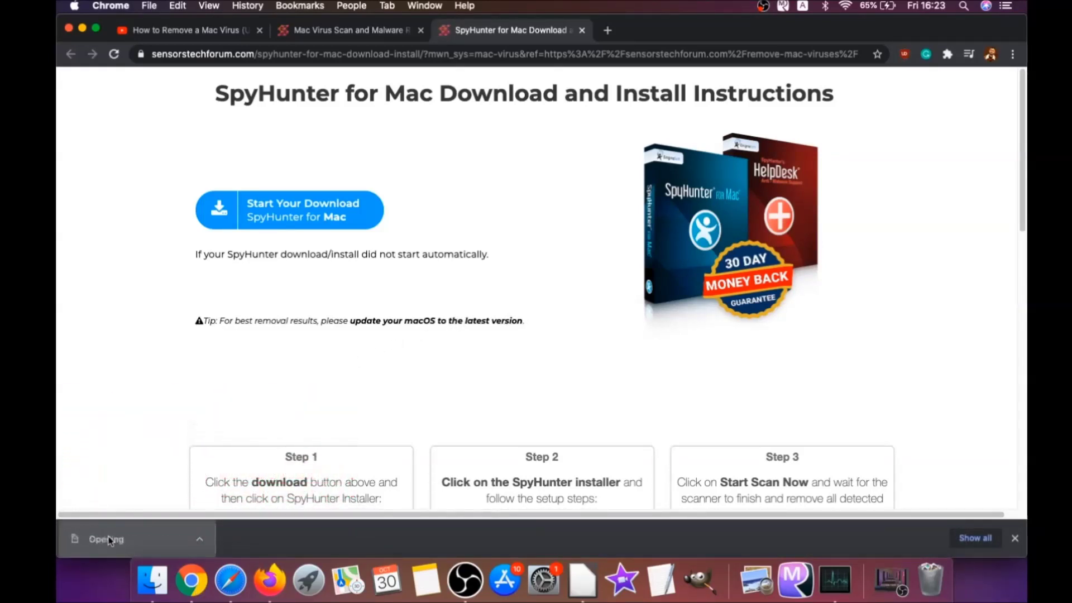
left_click(82, 30)
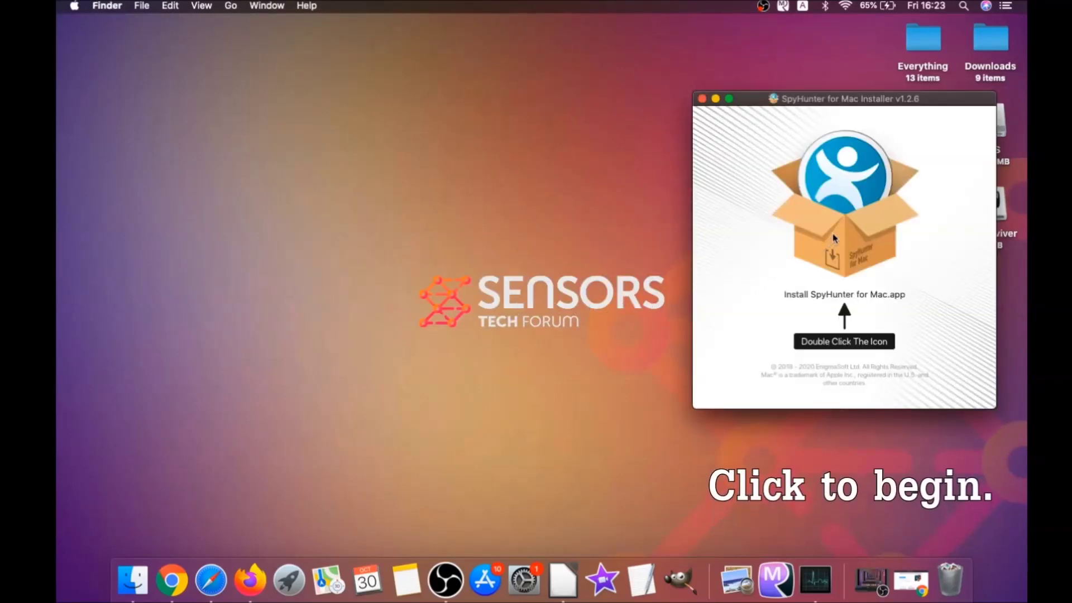
Step: Run Install SpyHunter for Mac.app, allow it to open, accept the EULA and install
double_click(834, 238)
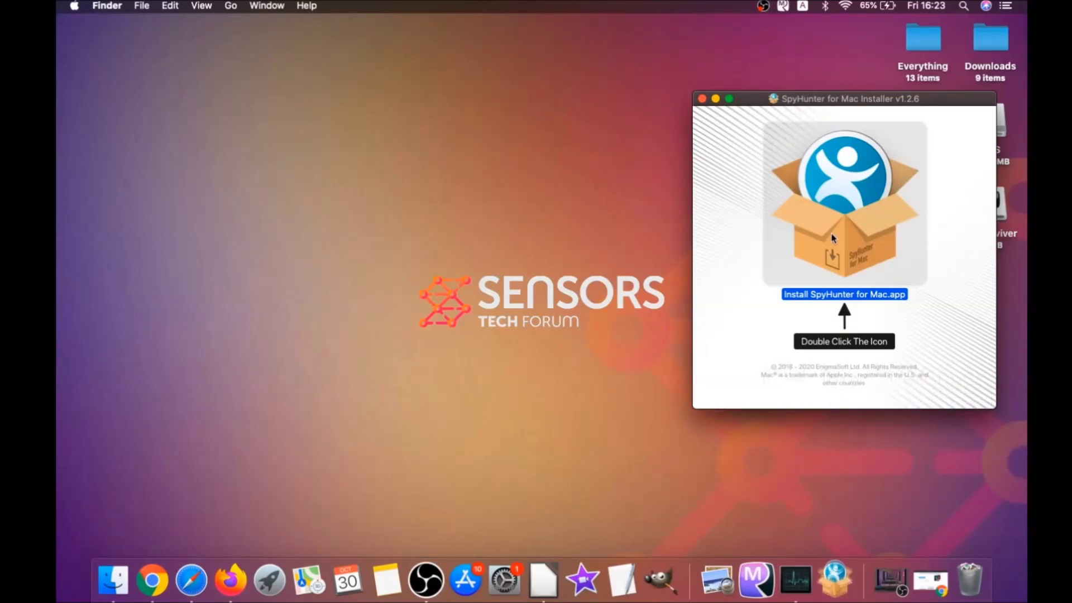
left_click(702, 99)
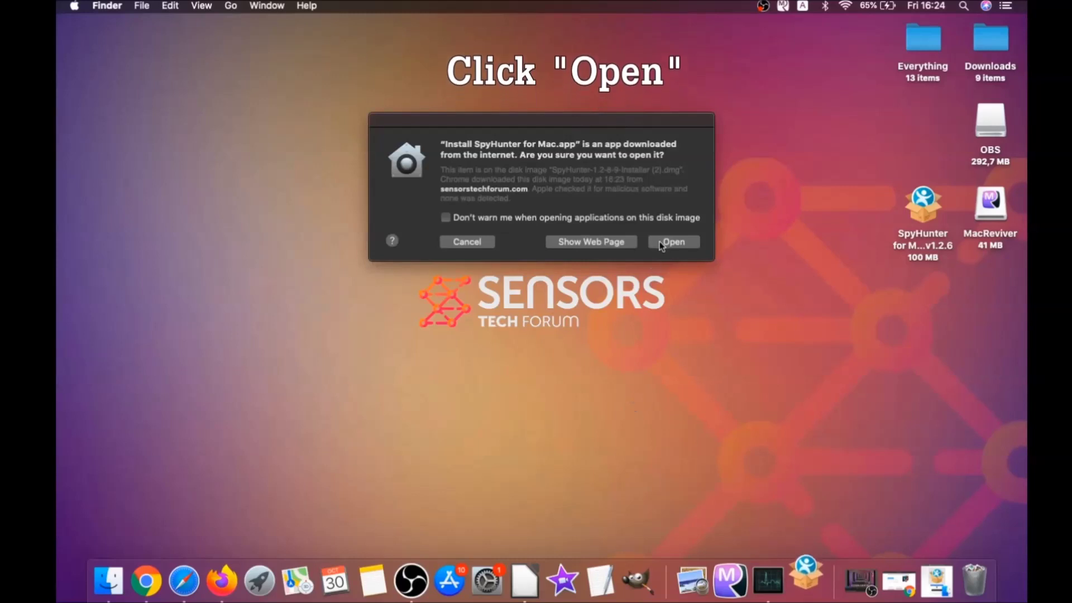
left_click(661, 244)
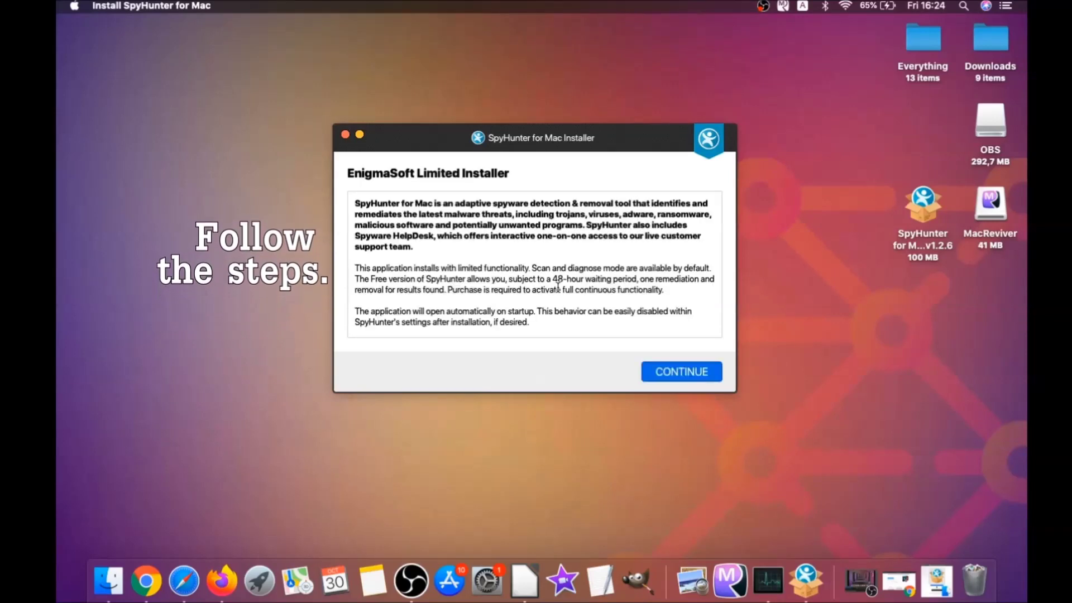
left_click(657, 372)
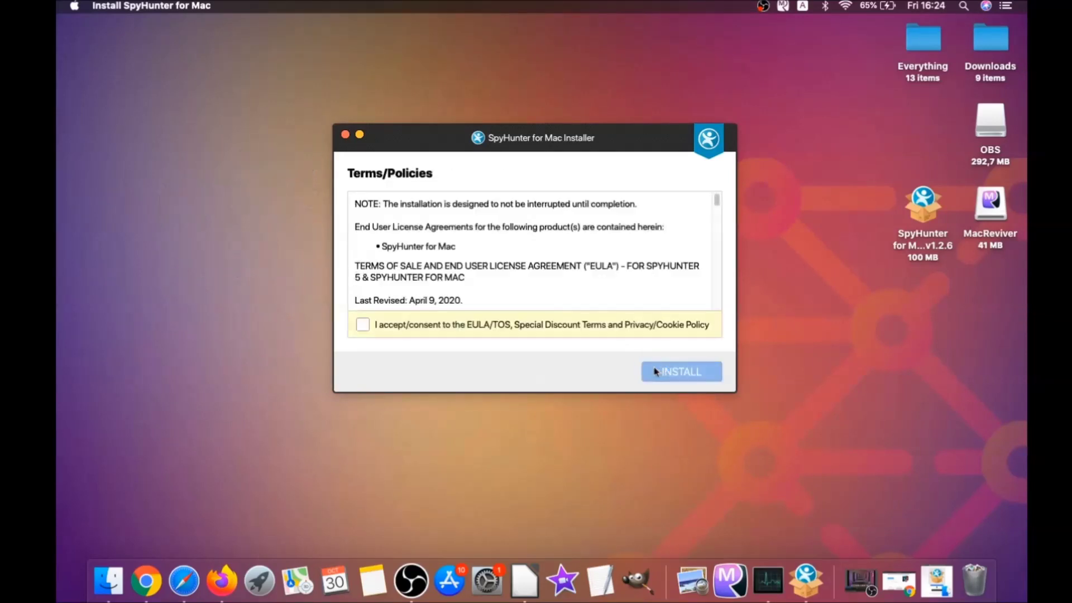
left_click(363, 324)
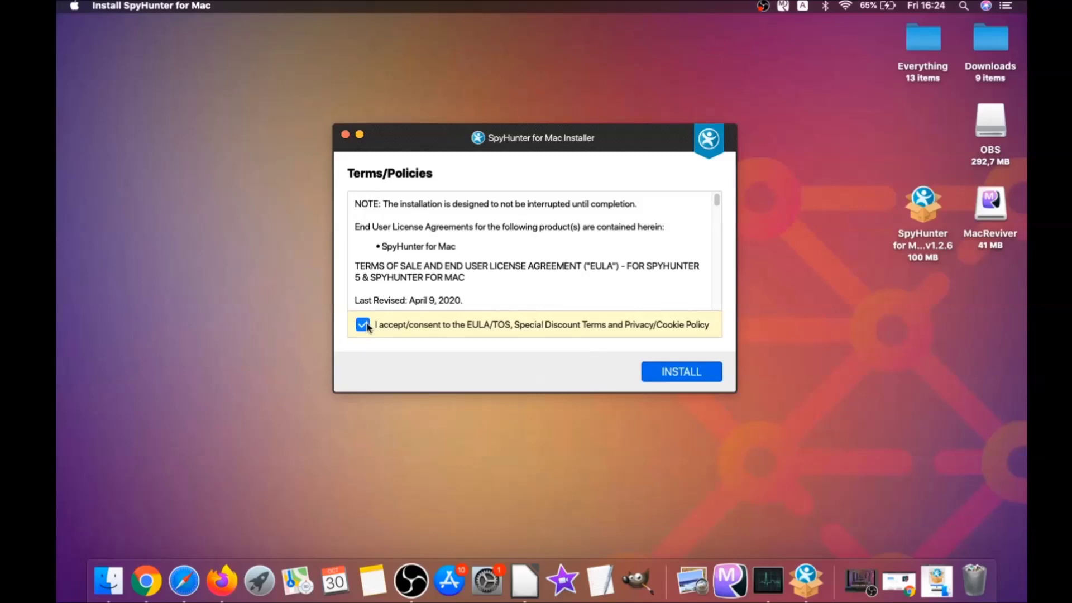
left_click(654, 372)
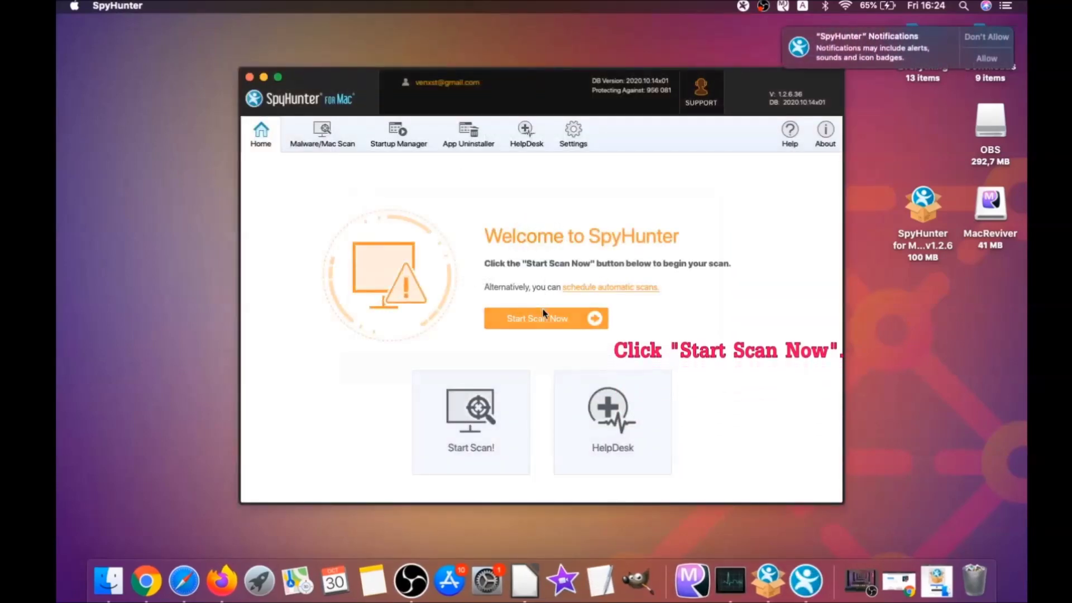
Step: Run a SpyHunter scan, which flags Malware.MacOS.Generic in MacReviverSetup.dmg plus 2 PUPs
left_click(544, 319)
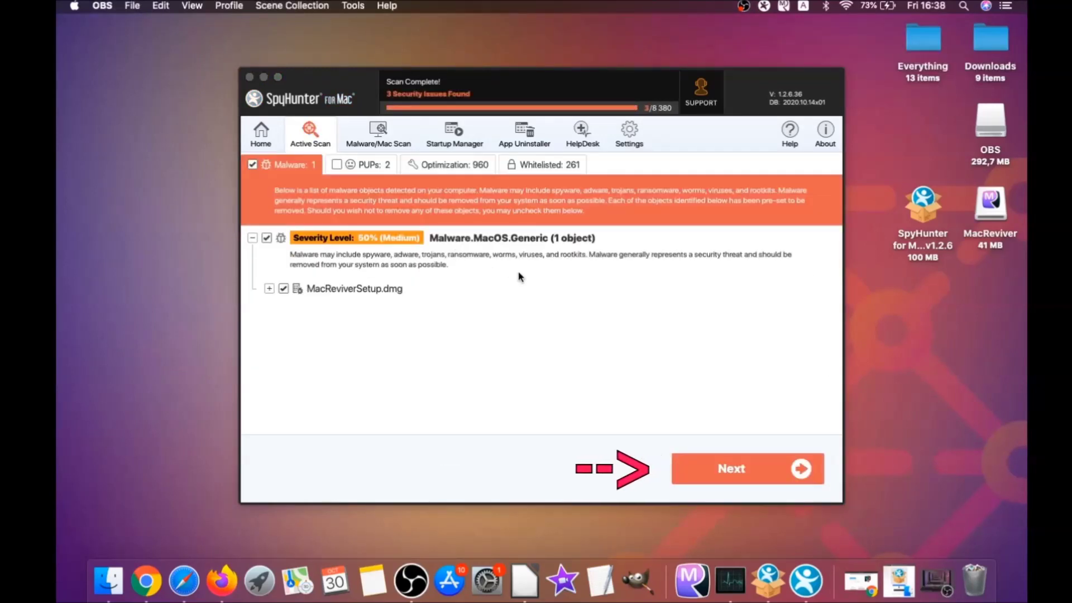
Step: Remove the Malware.MacOS.Generic detection, then both MacReviver PUPs, and finish remediation
left_click(735, 474)
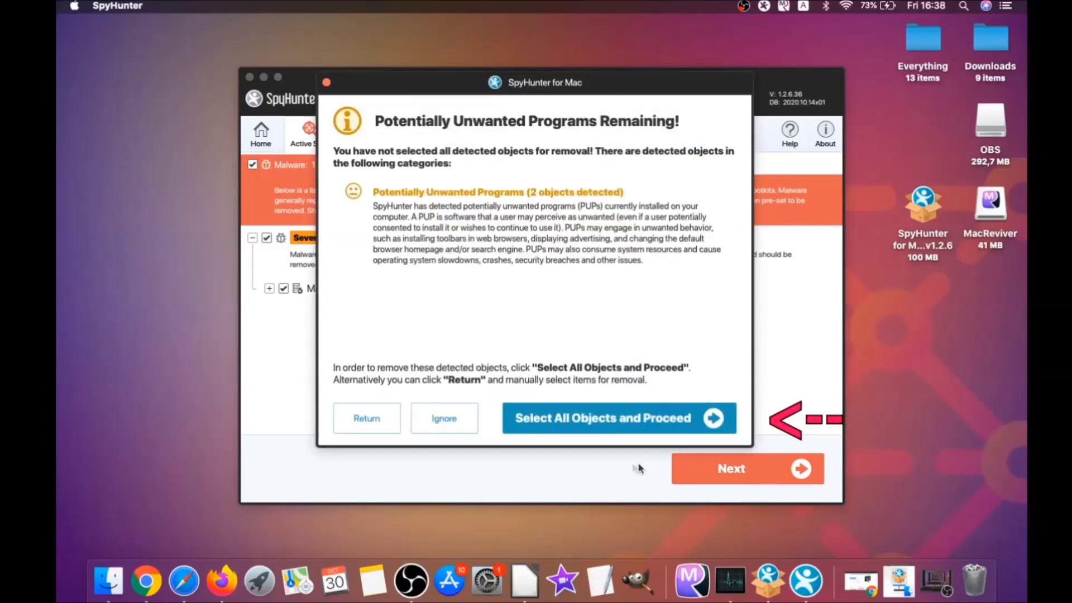
left_click(427, 420)
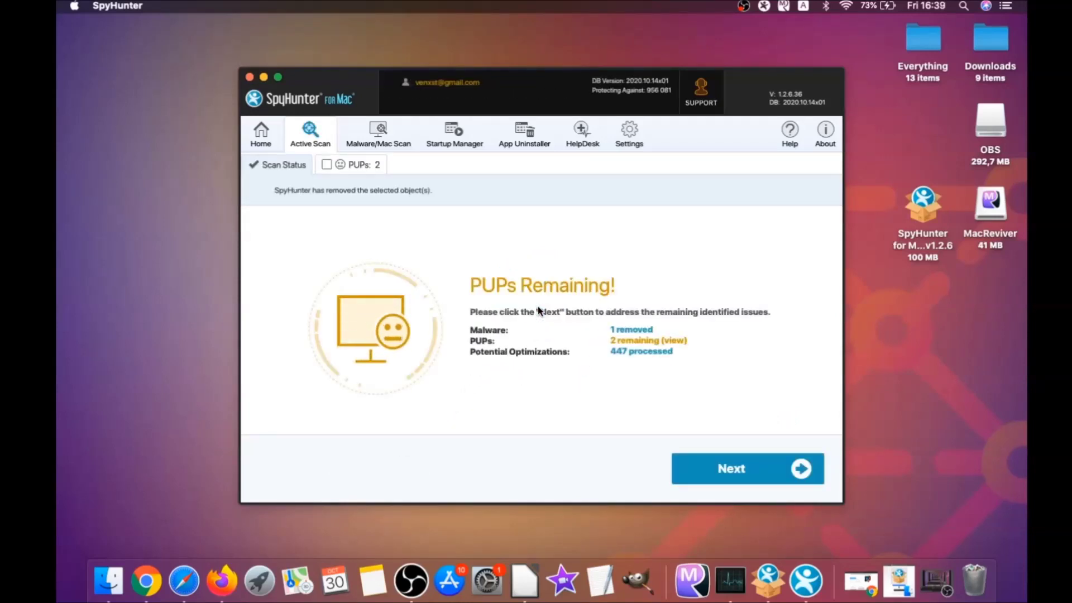
left_click(359, 164)
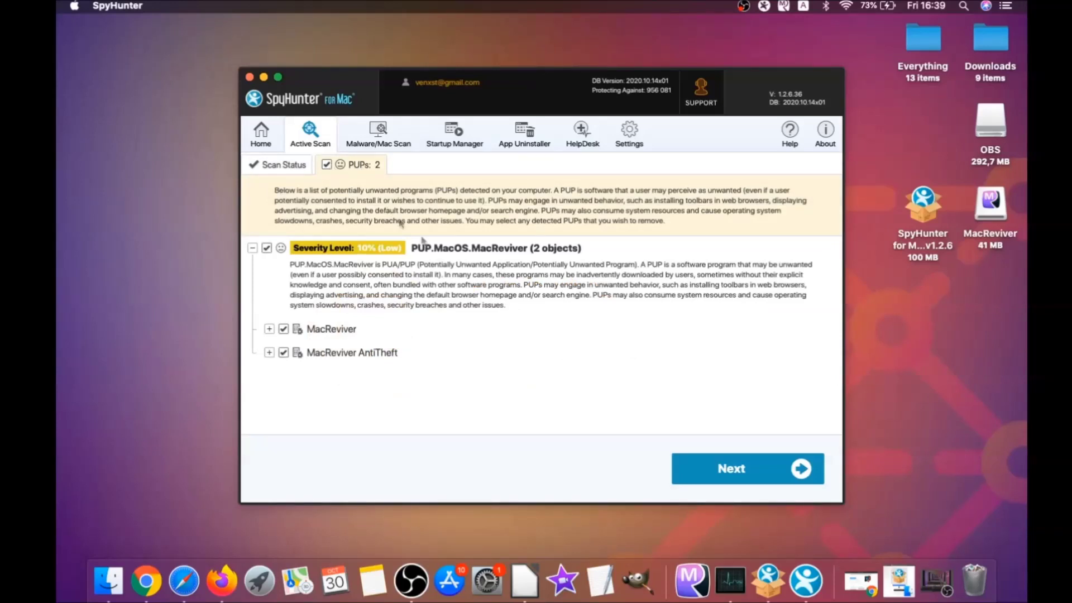
left_click(741, 455)
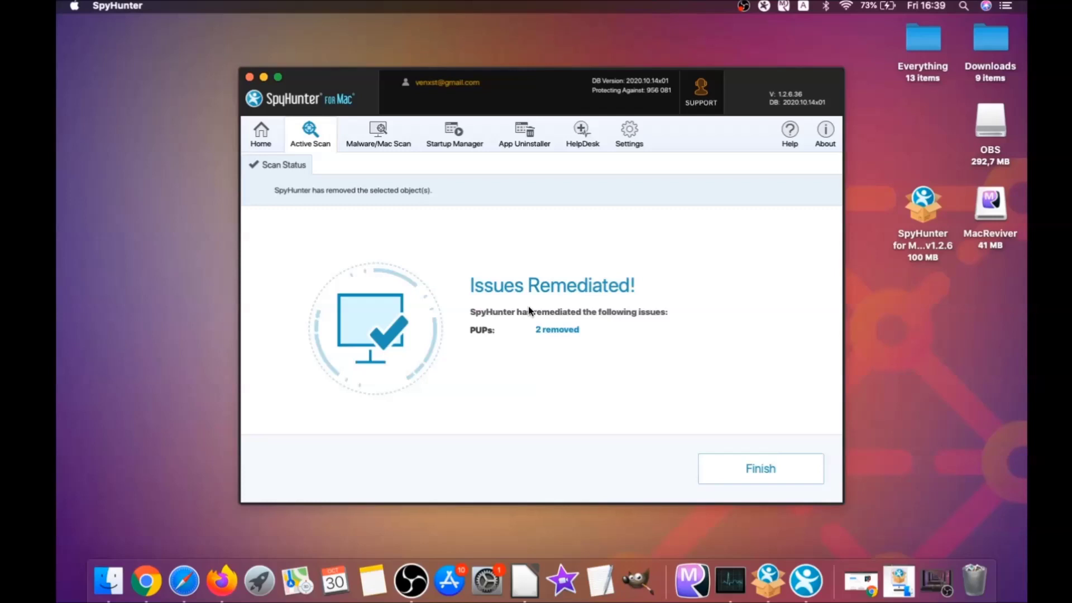
left_click(766, 470)
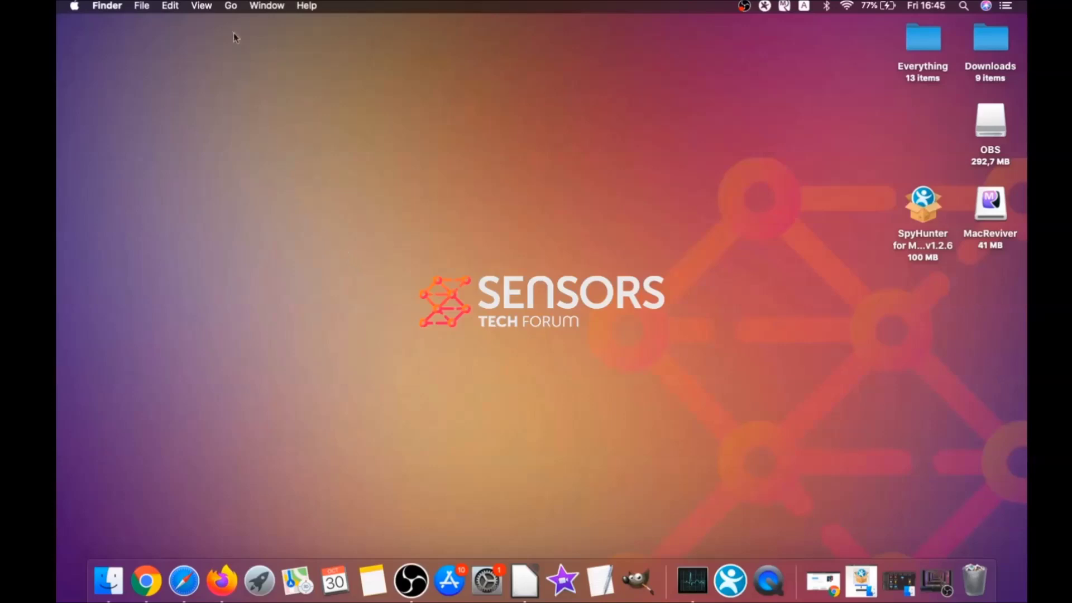
Step: Drag MacReviver.app from Applications to the Bin, then open the Utilities folder
left_click(231, 7)
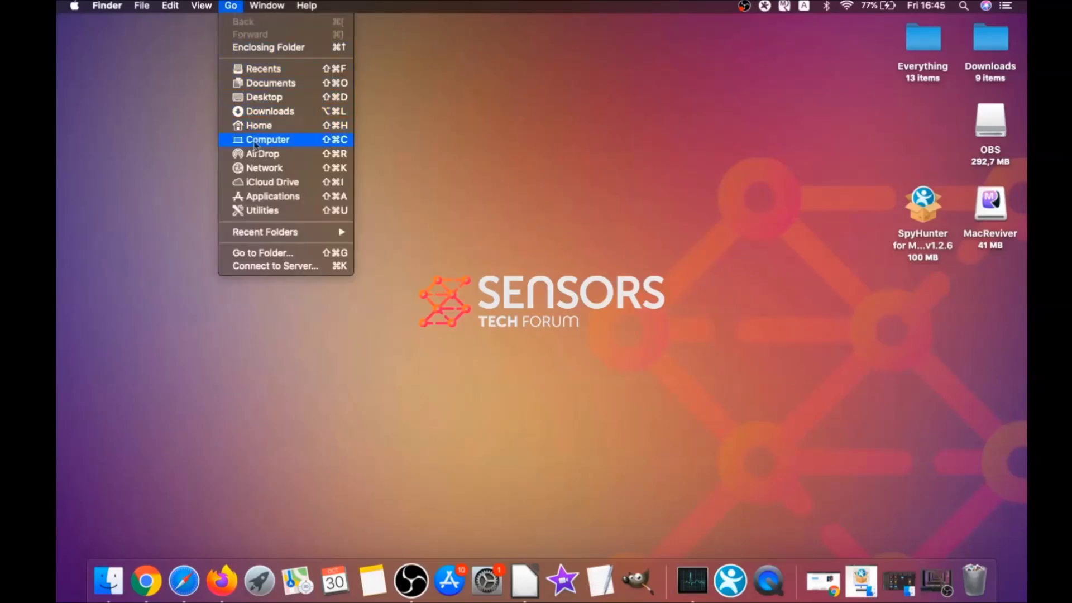
left_click(270, 197)
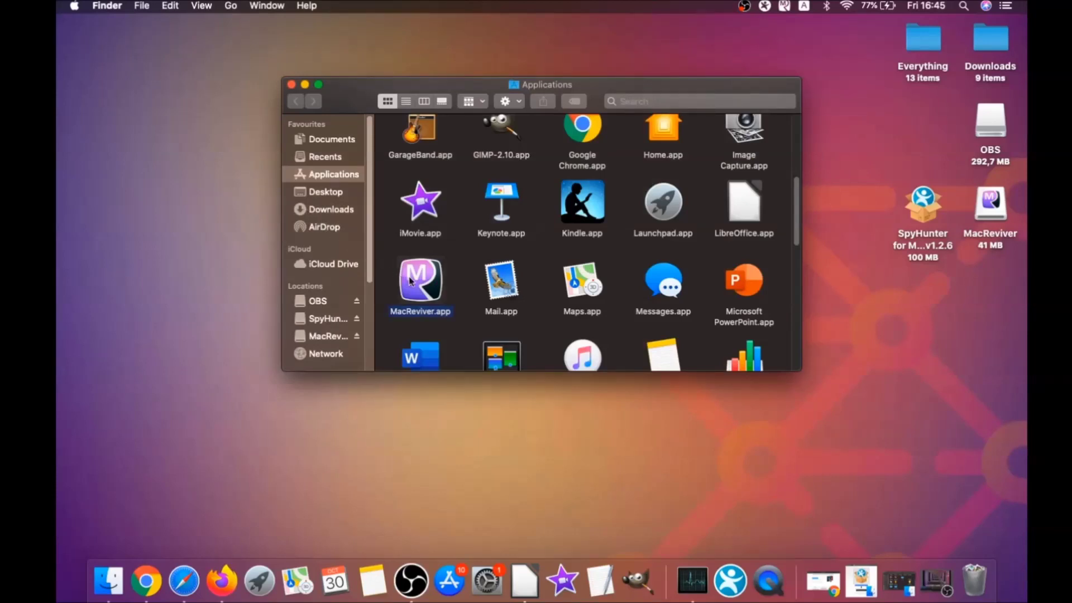
left_click(410, 281)
left_click_drag(407, 288, 972, 574)
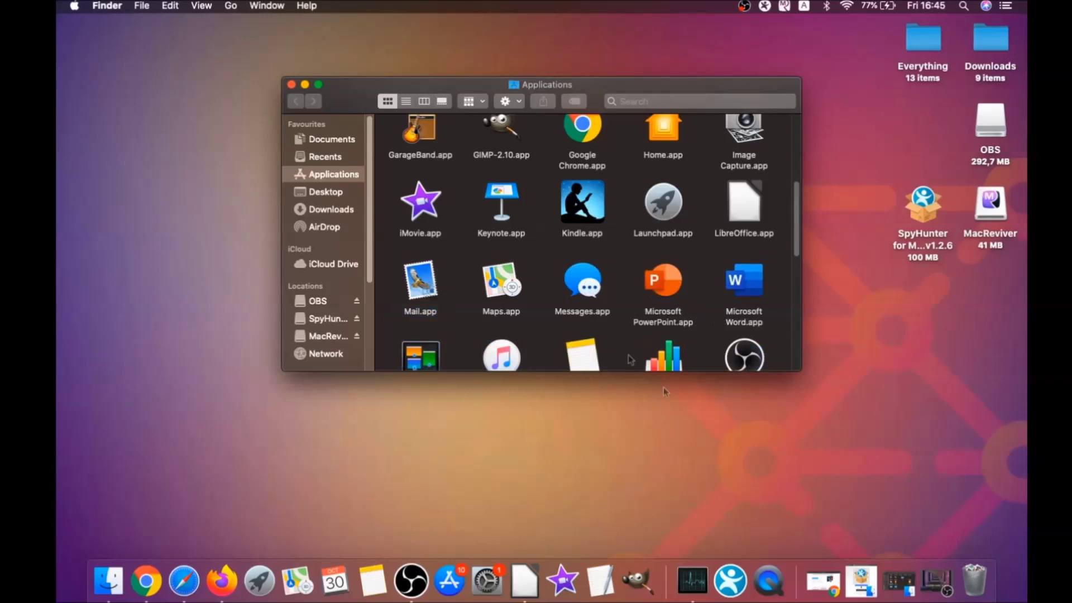
left_click(291, 84)
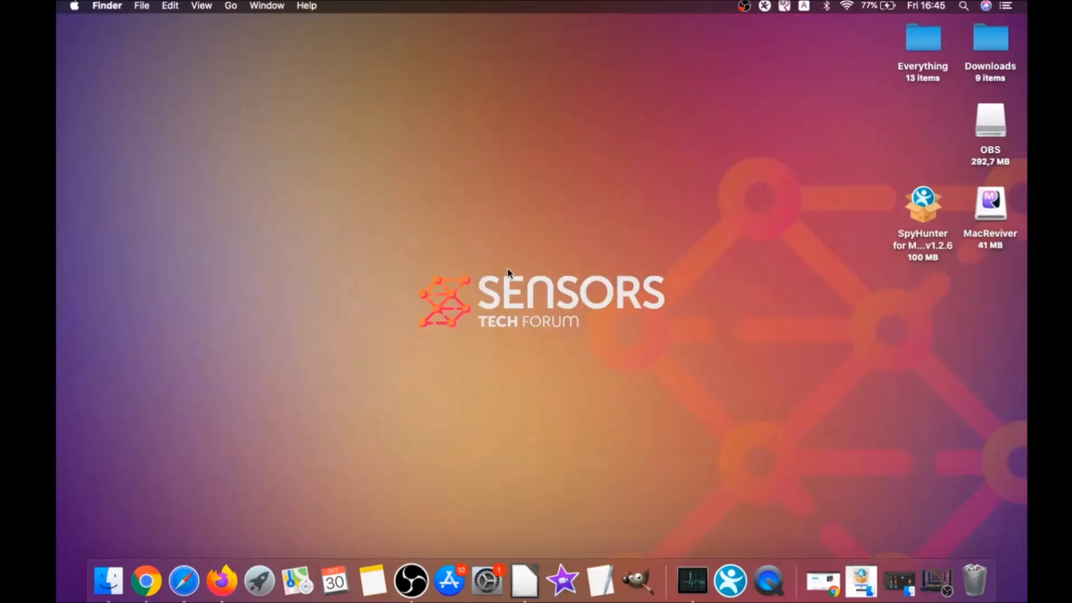
left_click(233, 8)
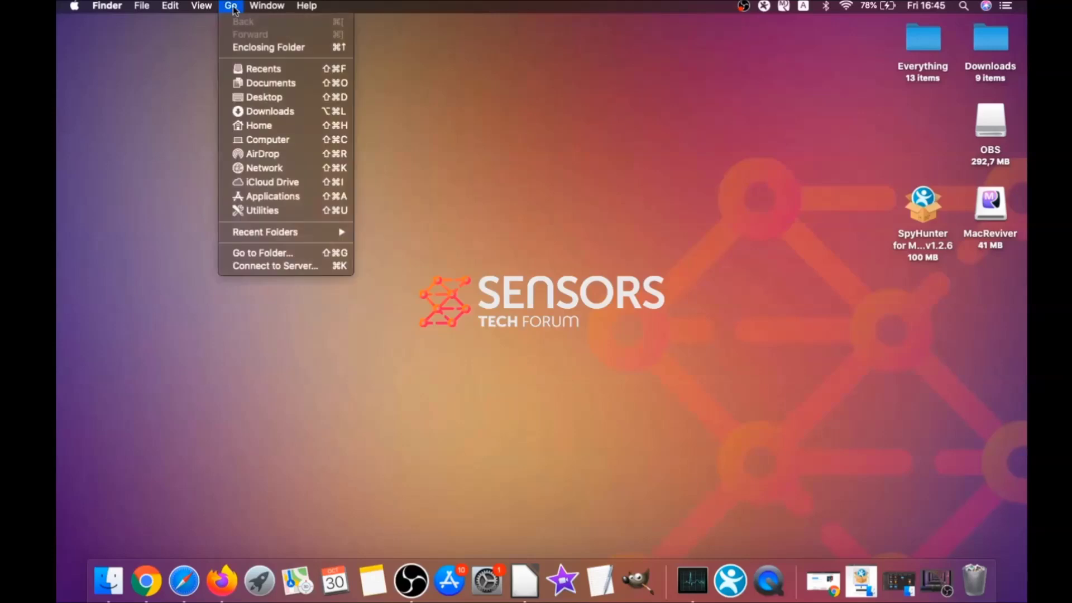
left_click(282, 216)
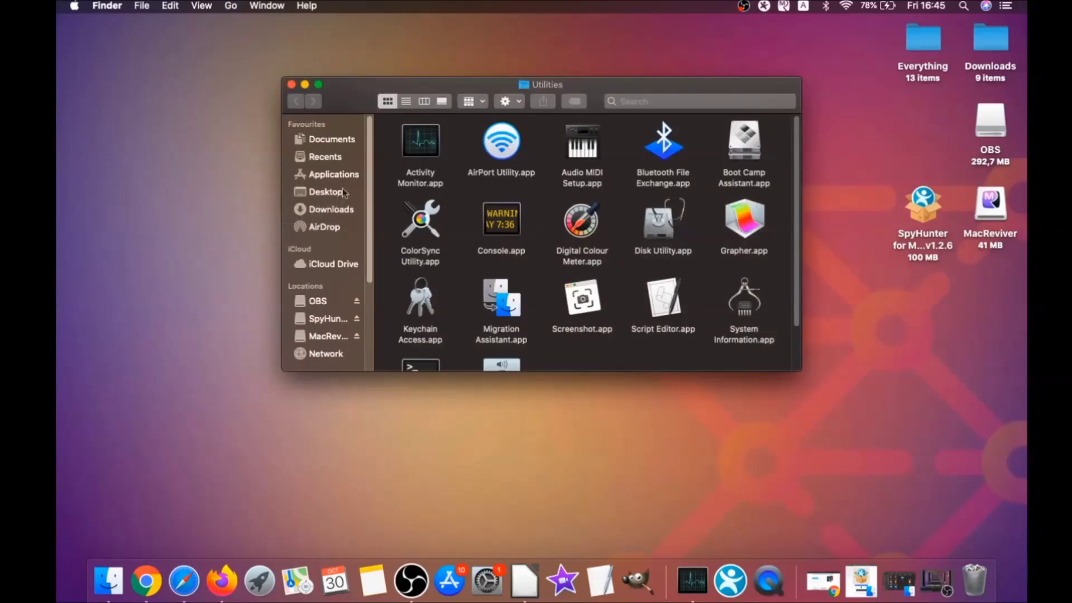
Step: Launch Activity Monitor and force quit the lsd process
double_click(420, 146)
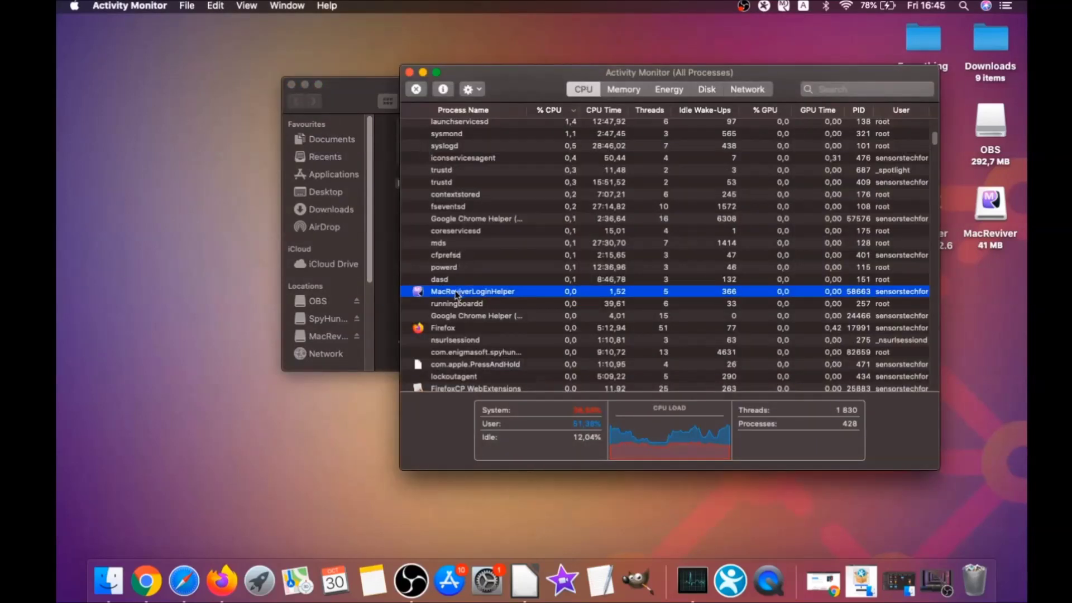
left_click(453, 291)
scroll(456, 296, "down", 10)
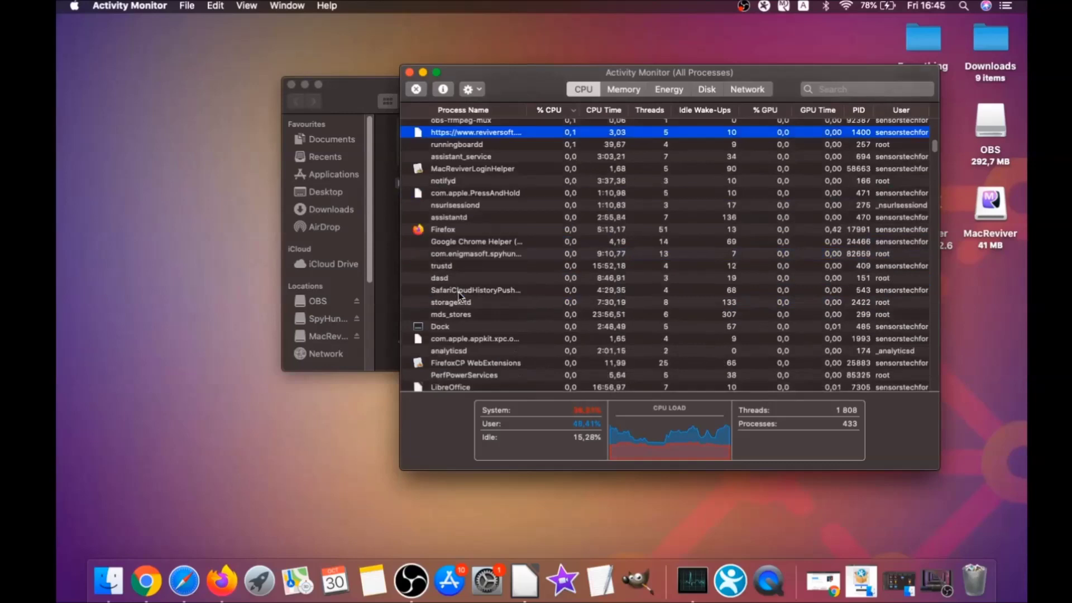
scroll(447, 336, "up", 5)
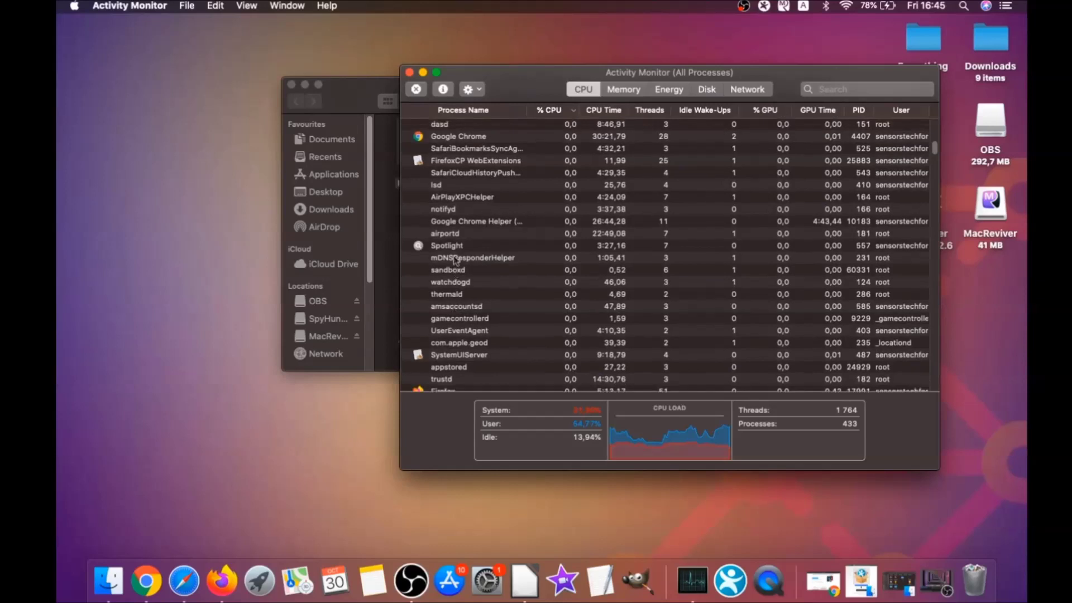
left_click(450, 232)
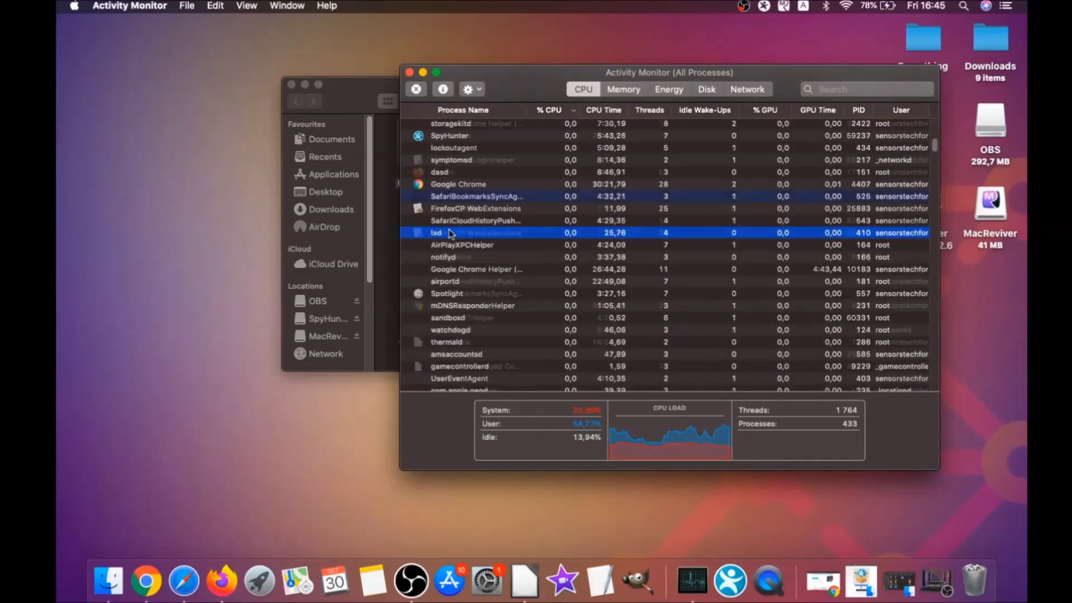
left_click(416, 89)
left_click(707, 170)
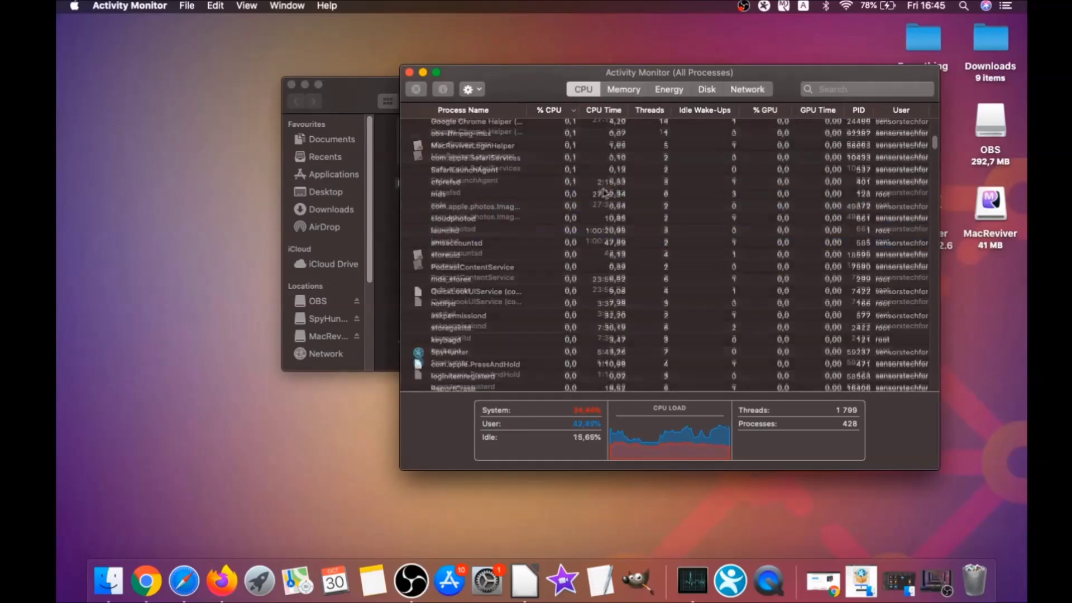
Step: Force quit the MacReviverLoginHelper process
left_click(496, 196)
left_click(423, 92)
left_click(693, 170)
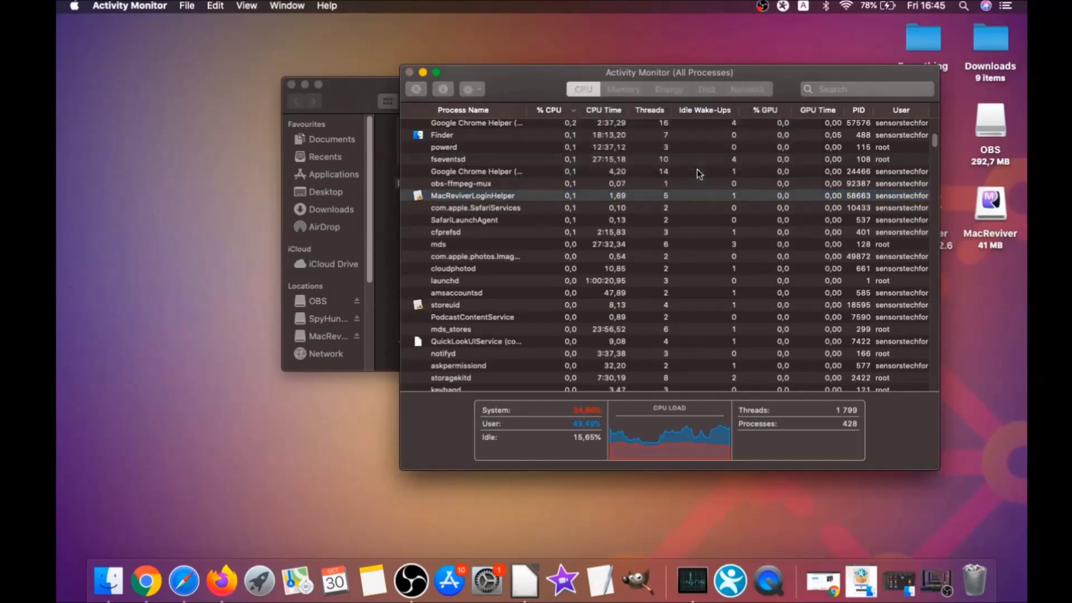
scroll(492, 190, "up", 5)
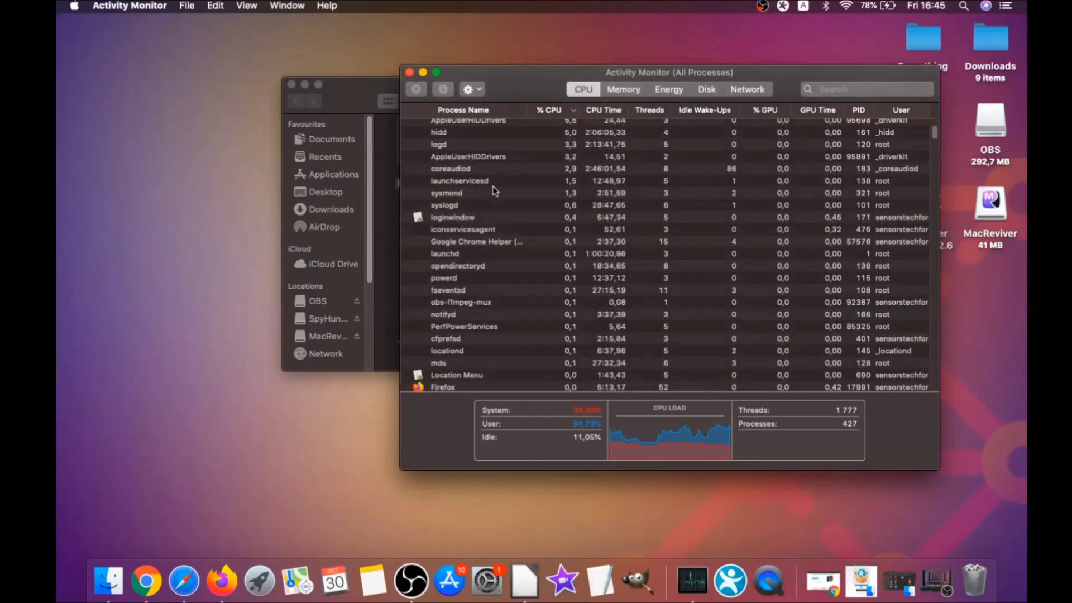
Step: Close the Activity Monitor and Utilities windows and bring Chrome forward
left_click(409, 73)
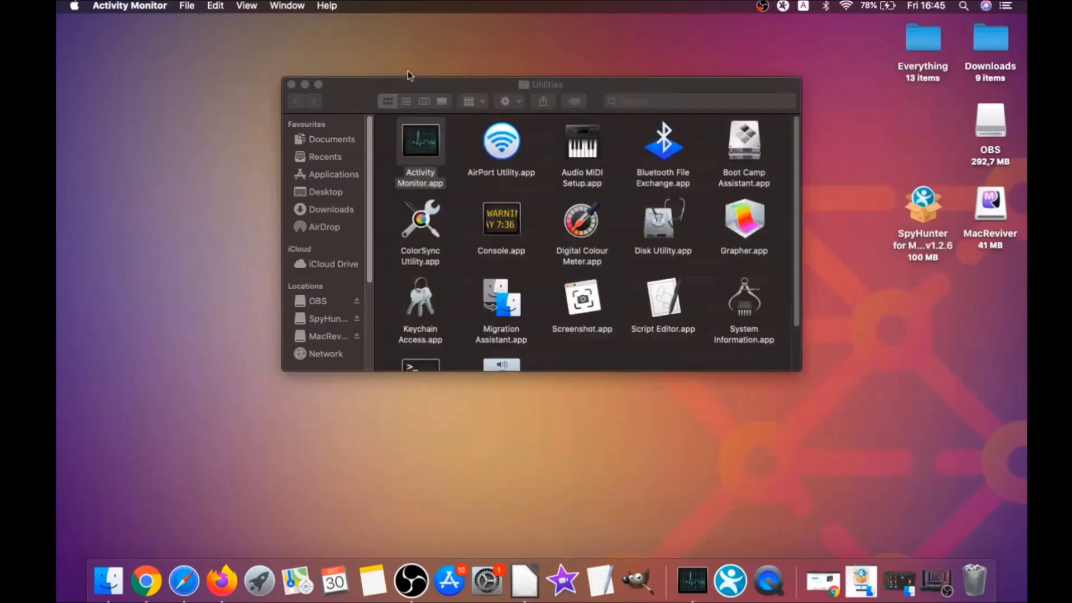
left_click(291, 85)
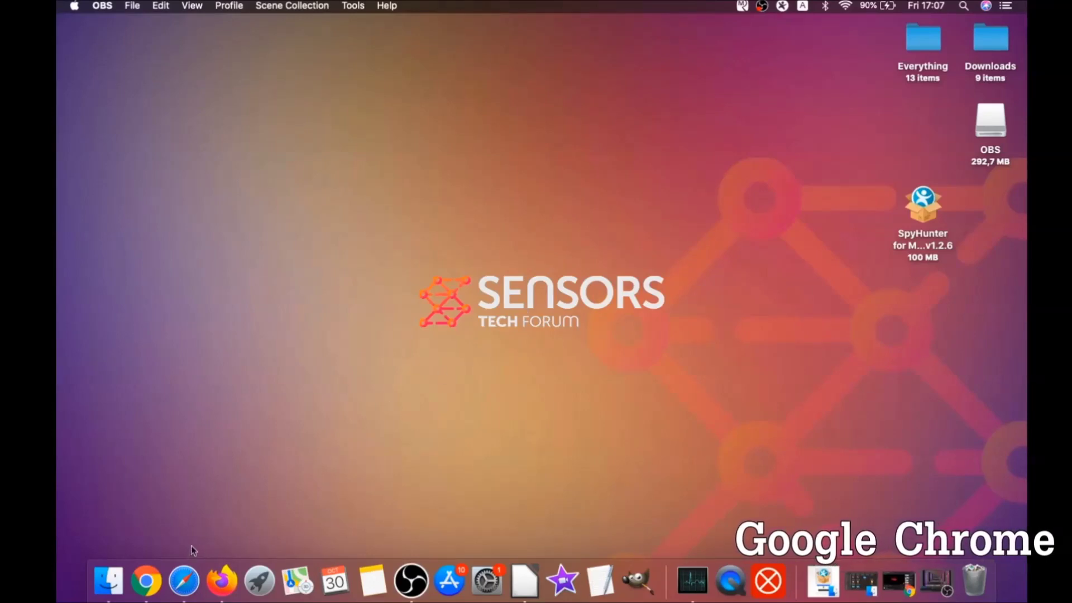
left_click(146, 580)
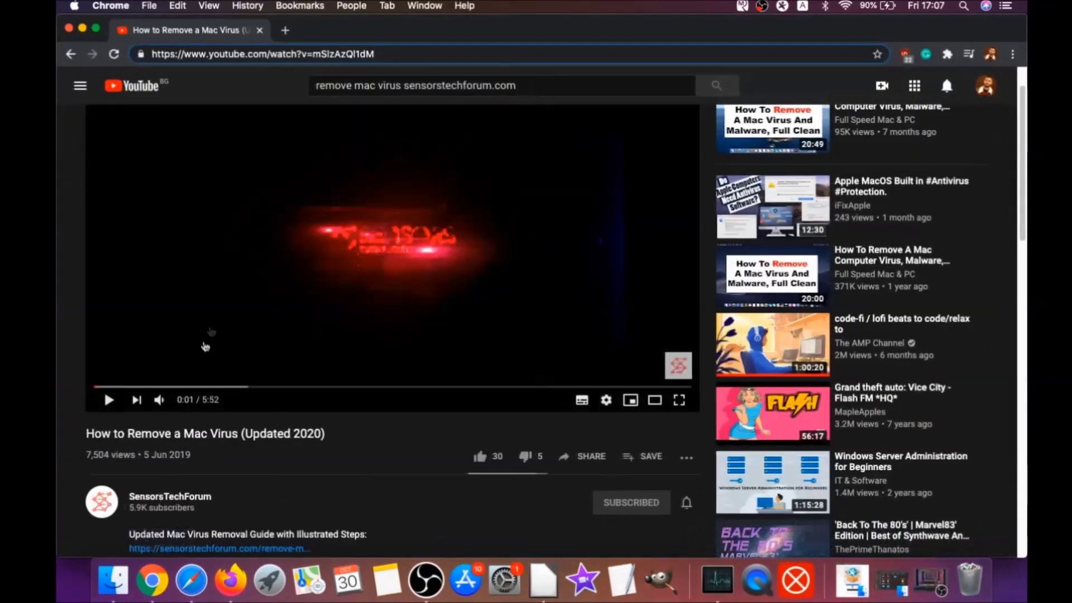
Step: Clear Chrome's browsing data for All time, leaving Passwords and other sign-in data unticked
left_click_drag(377, 55, 148, 59)
type("about")
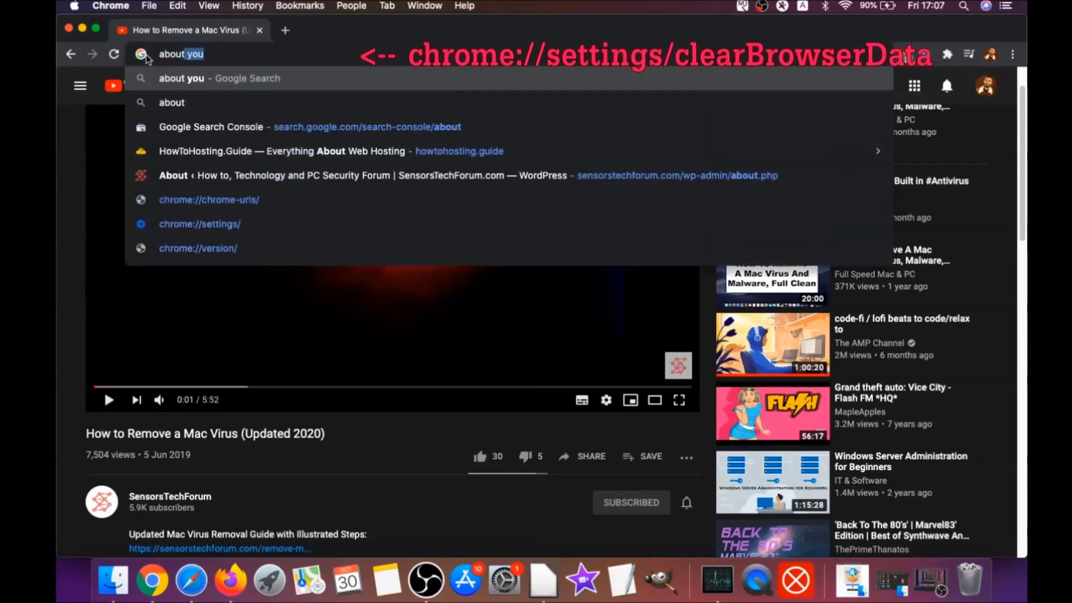
type("://settings")
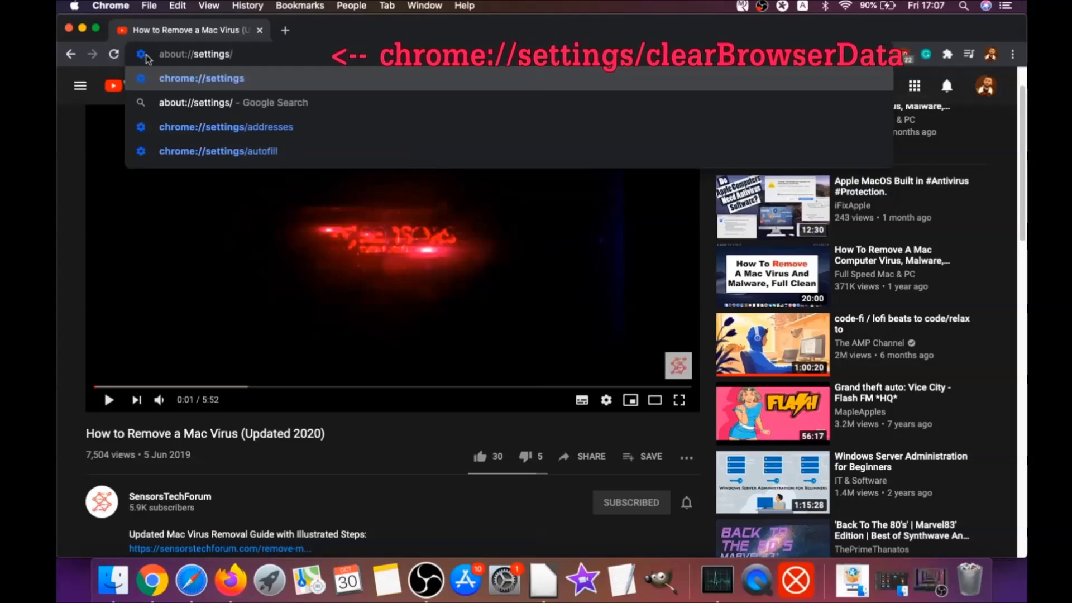
type("/clearBrowserDat")
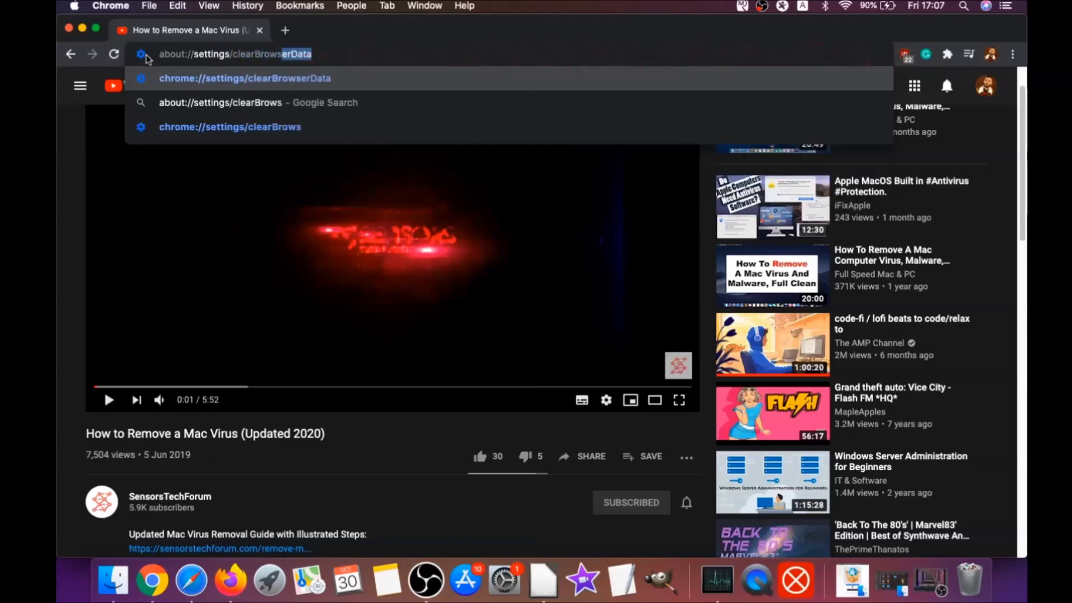
type("a")
key("Return")
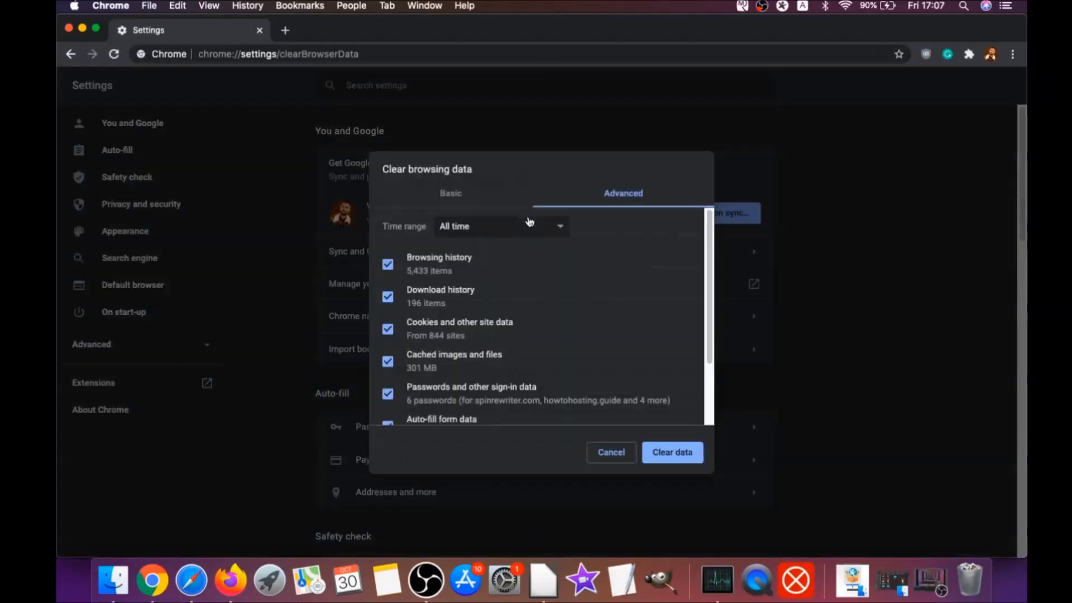
left_click(490, 229)
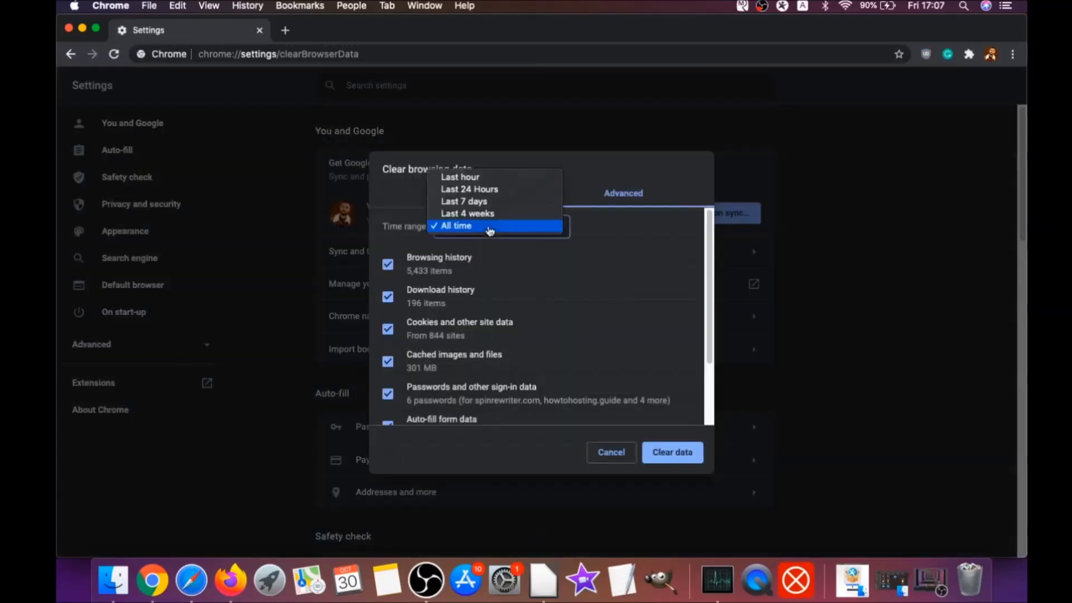
left_click(456, 226)
scroll(468, 251, "down", 4)
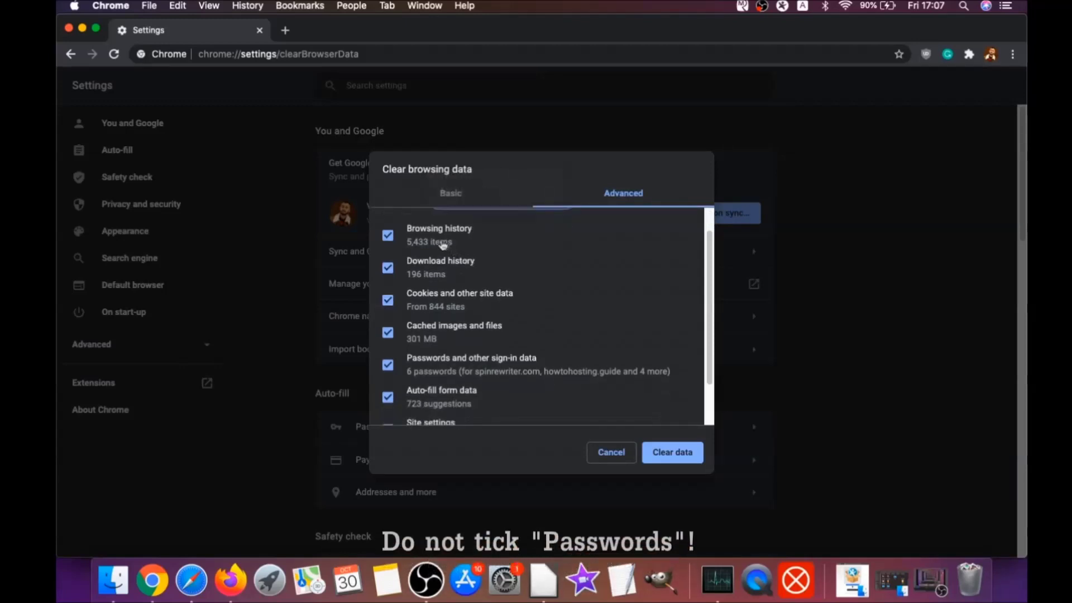
left_click(440, 311)
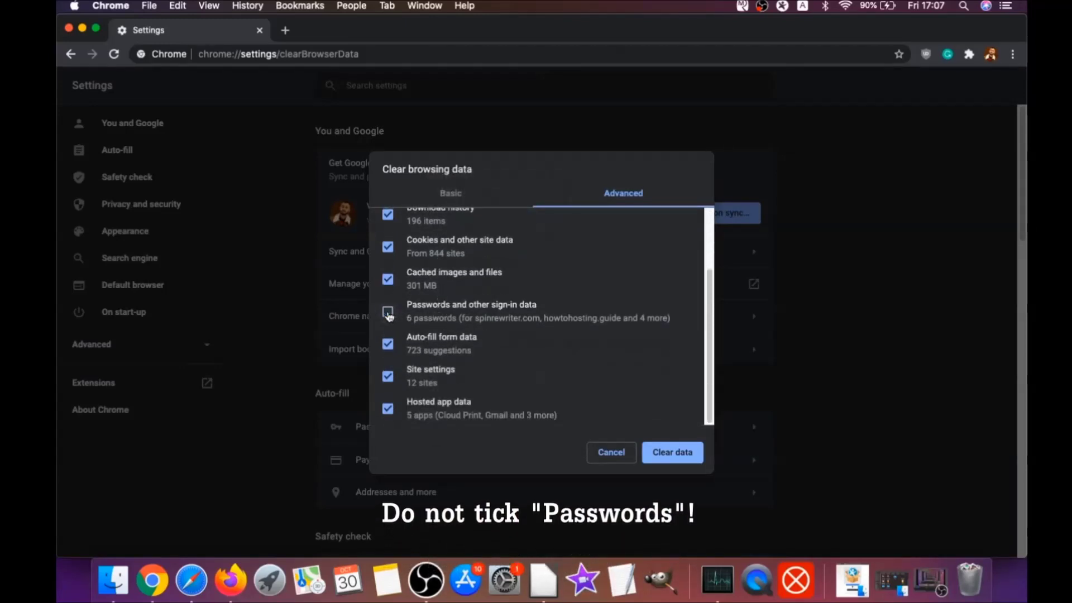
scroll(442, 291, "up", 3)
scroll(430, 324, "down", 3)
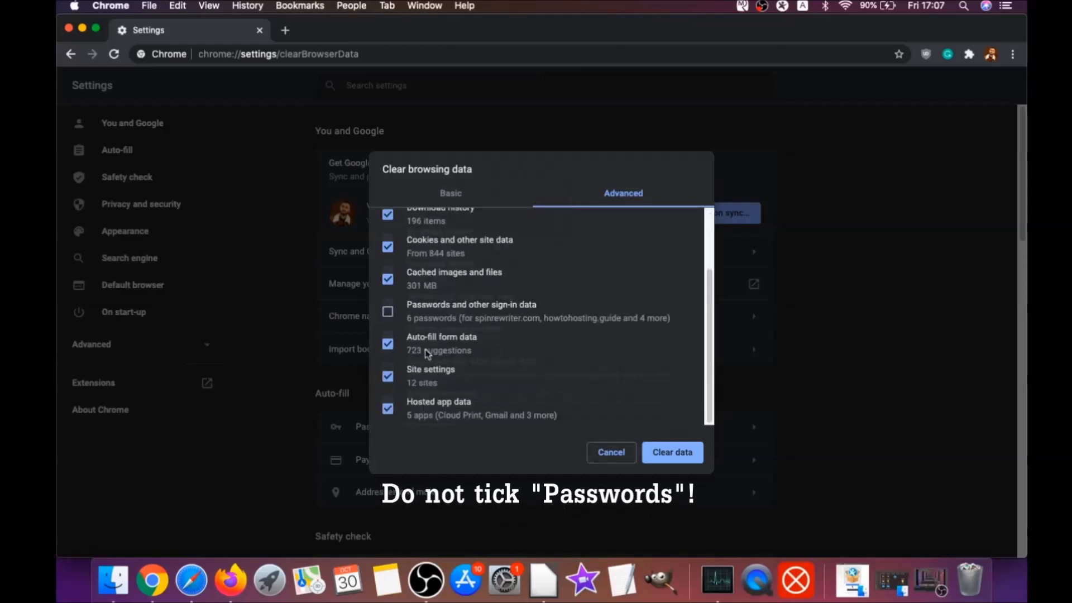
left_click(668, 454)
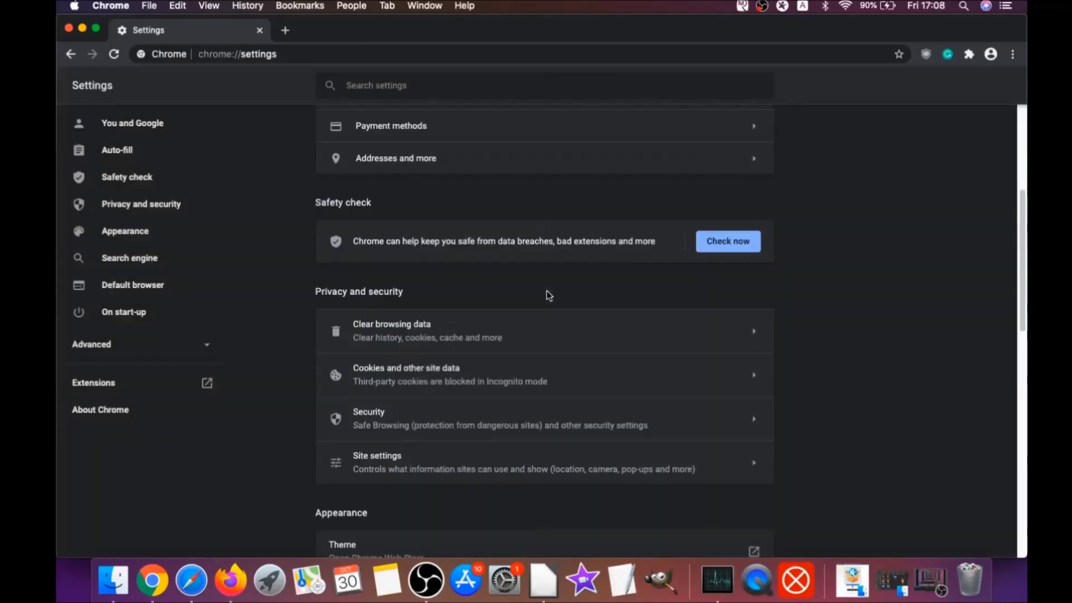
Step: Remove uBlock Origin from Chrome's Extensions page, then minimise Chrome
left_click(1014, 55)
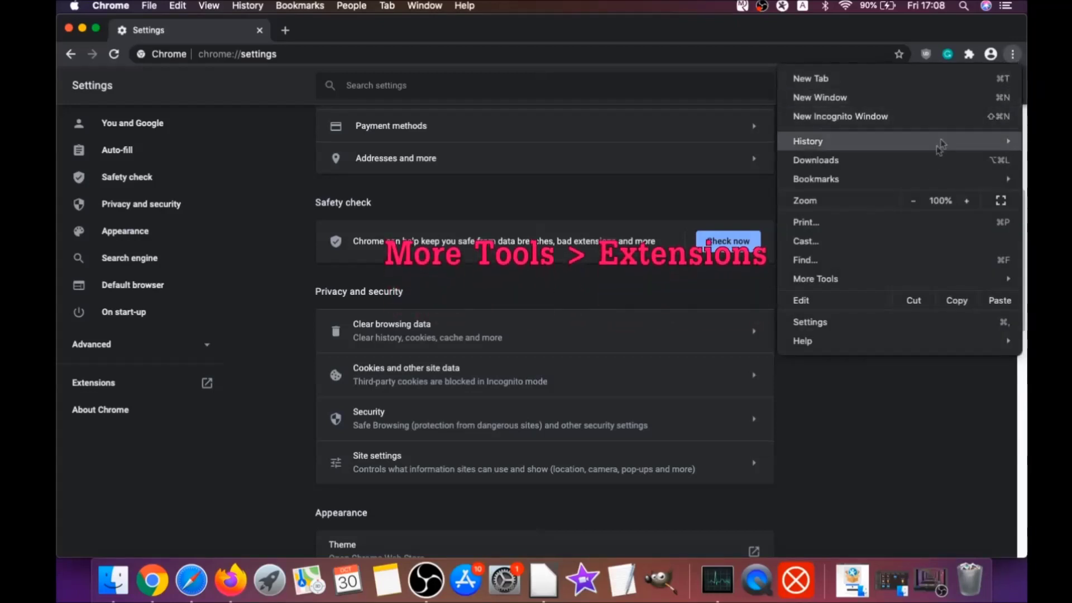
mouse_move(883, 281)
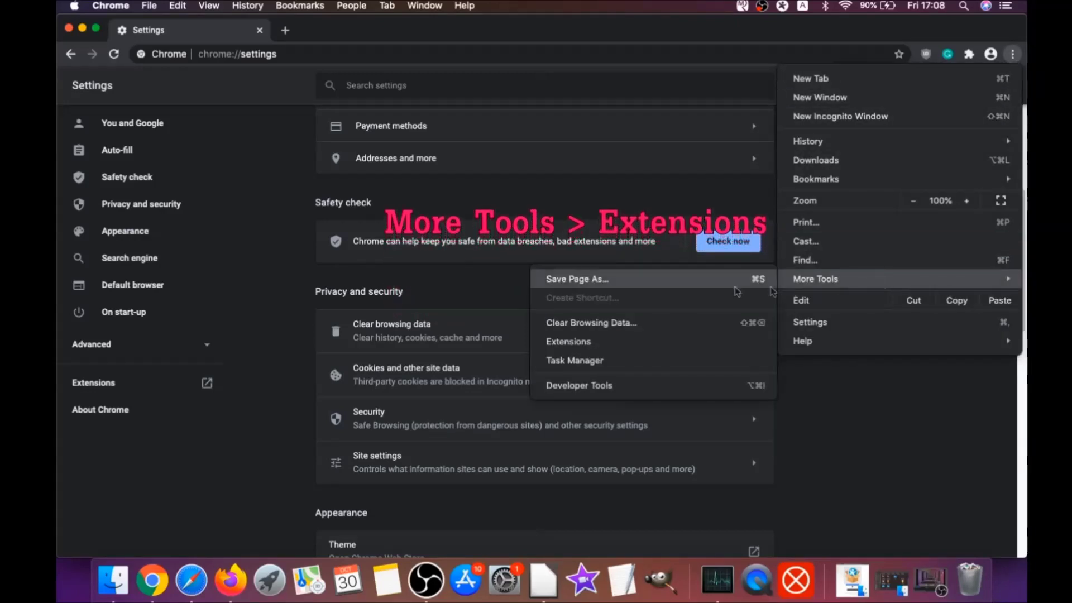
left_click(608, 343)
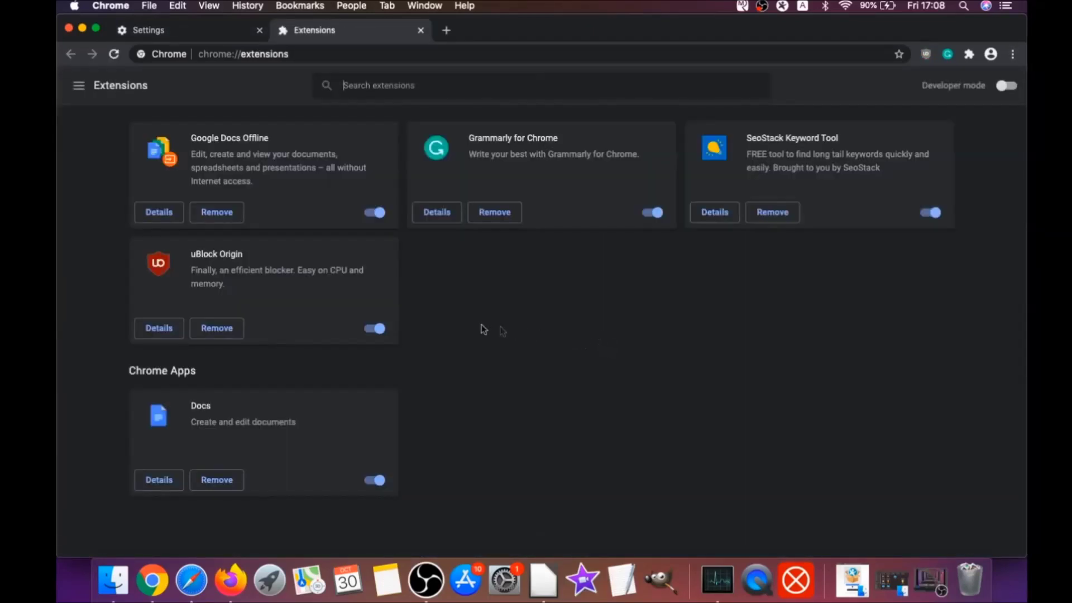
left_click(209, 330)
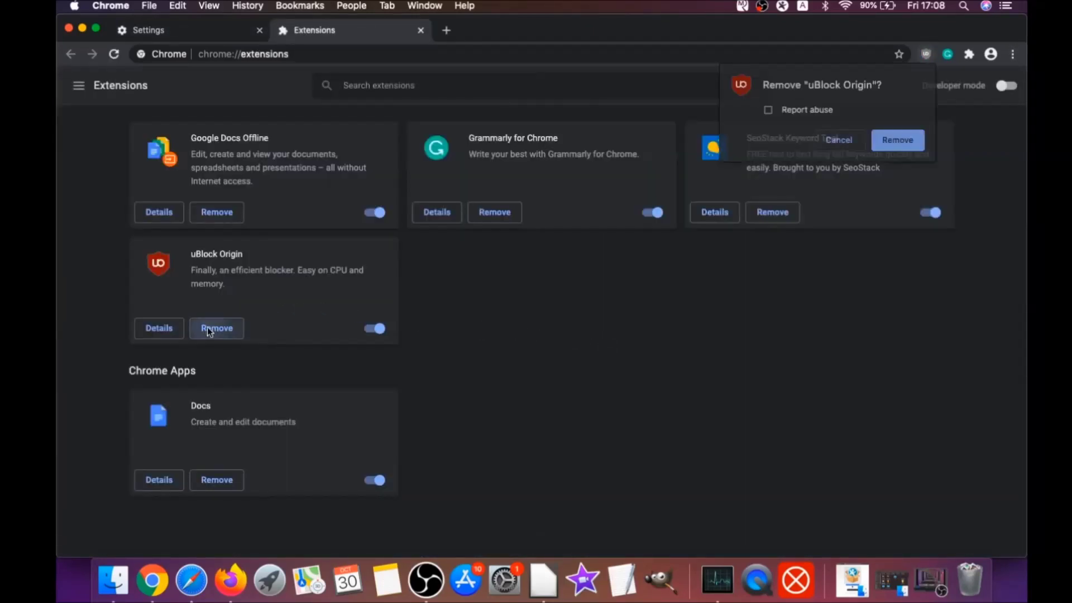
left_click(911, 139)
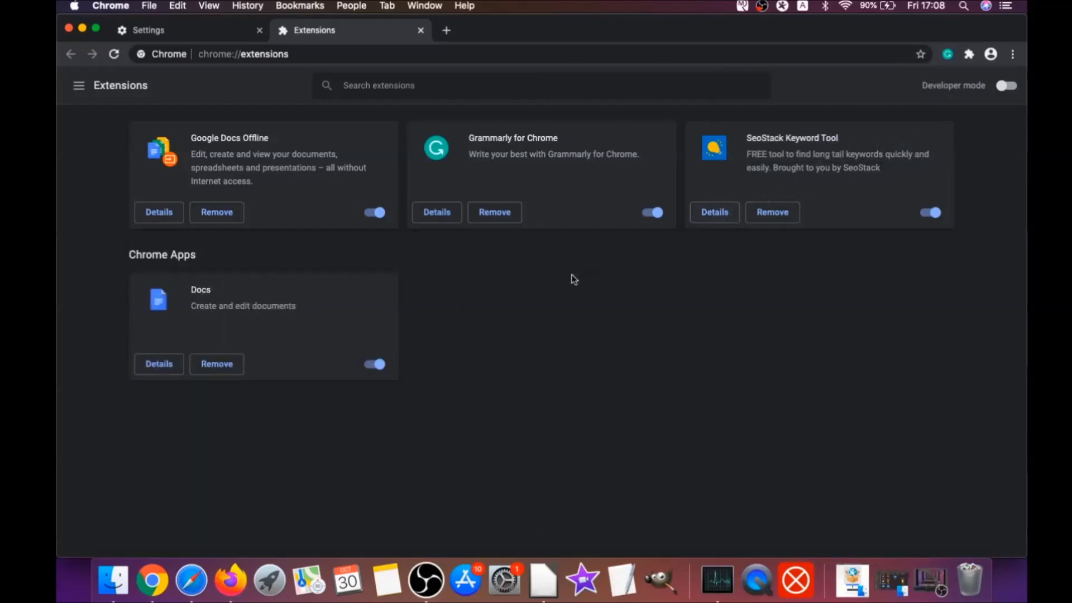
left_click(81, 28)
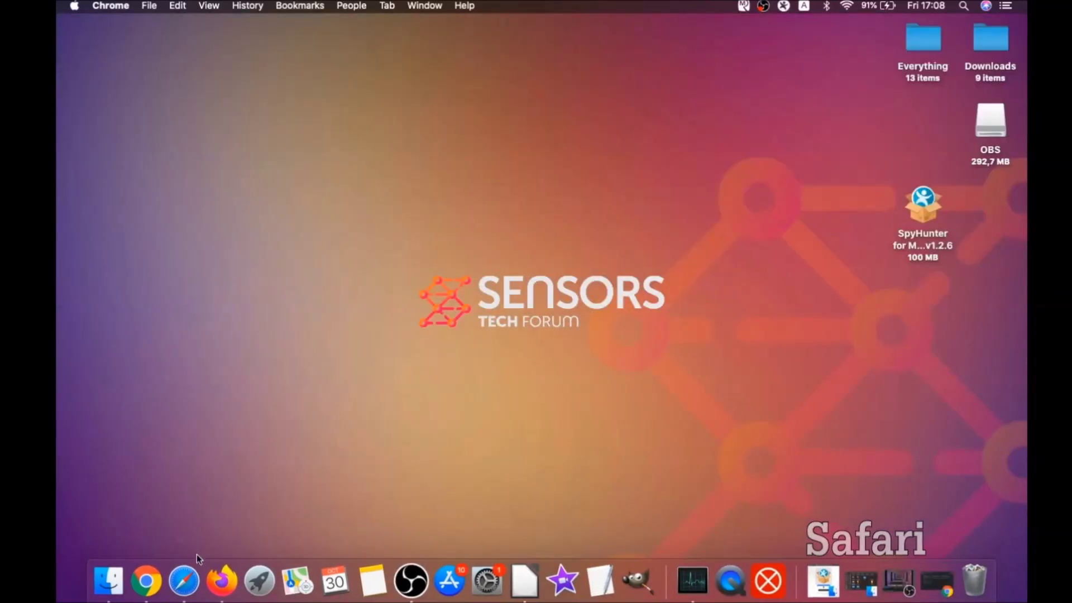
left_click(183, 583)
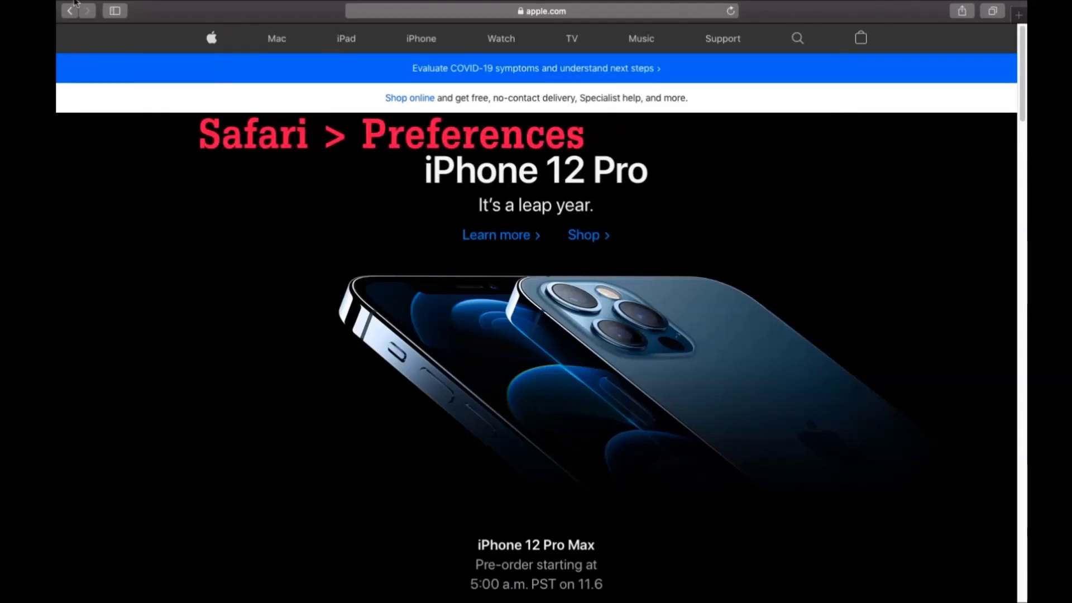
mouse_move(144, 1)
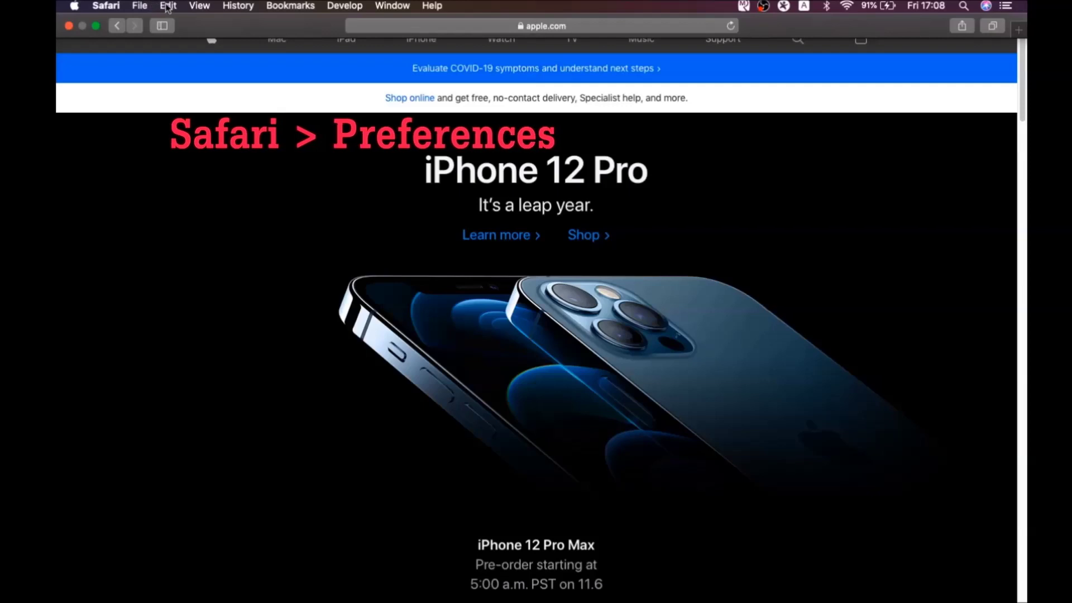
left_click(105, 6)
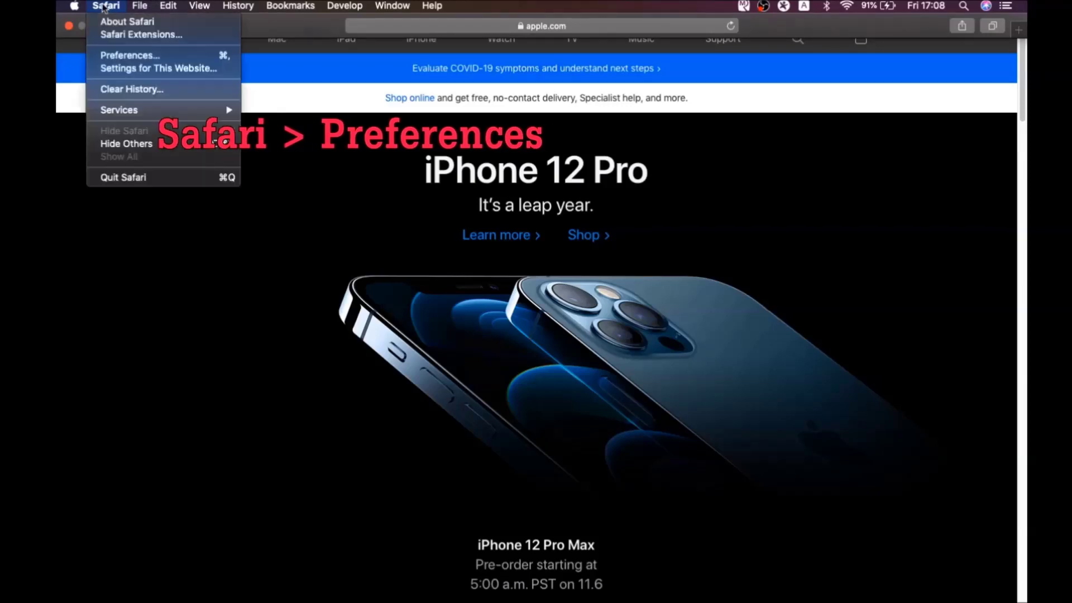
left_click(135, 58)
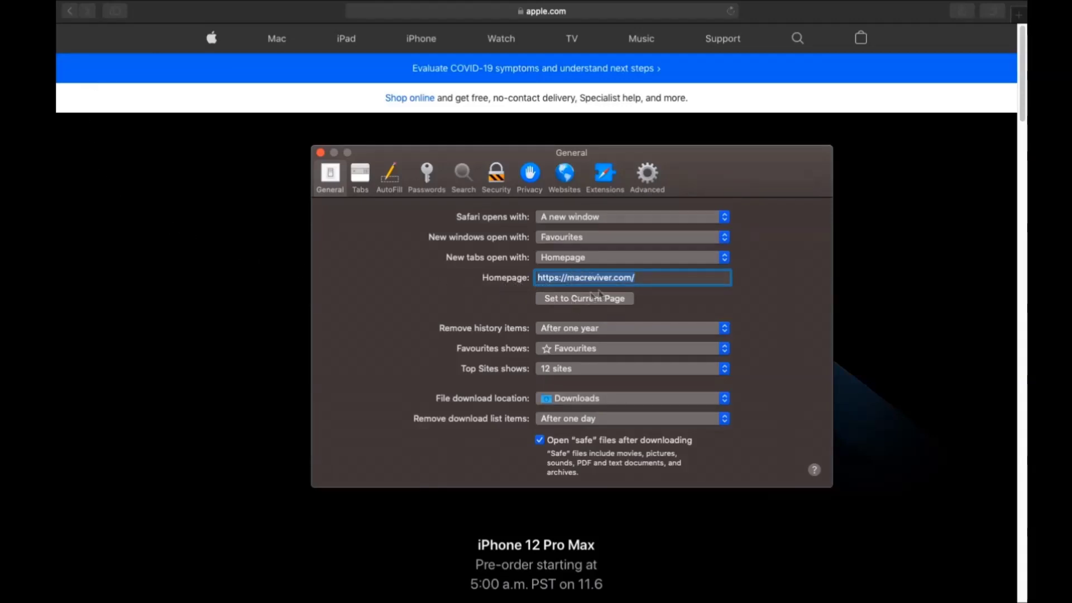
left_click(640, 278)
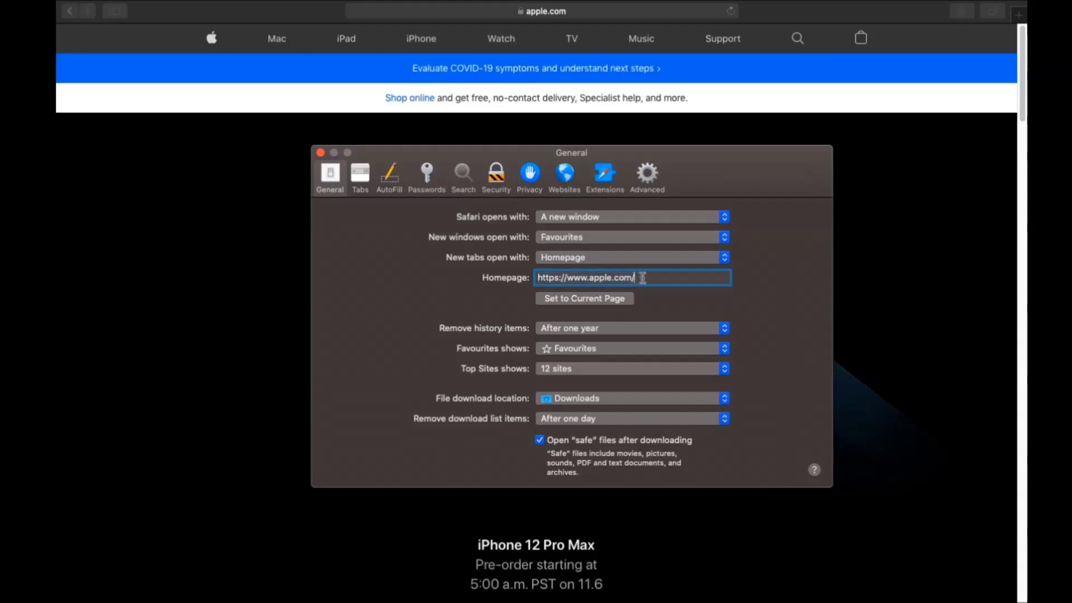
Step: Switch Safari's search engine to Google
left_click(464, 174)
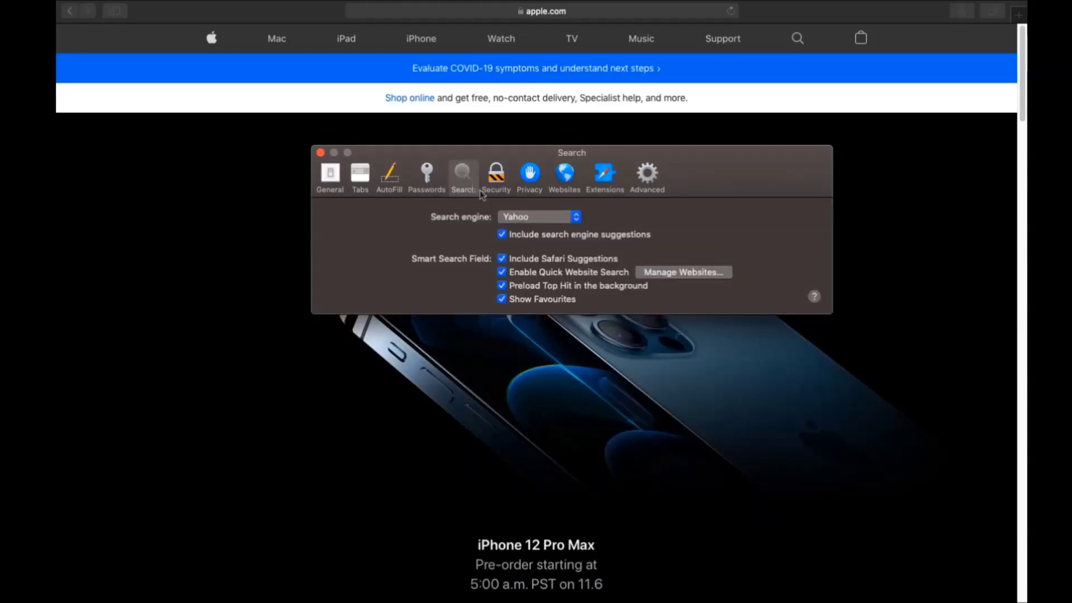
left_click(524, 222)
left_click(527, 242)
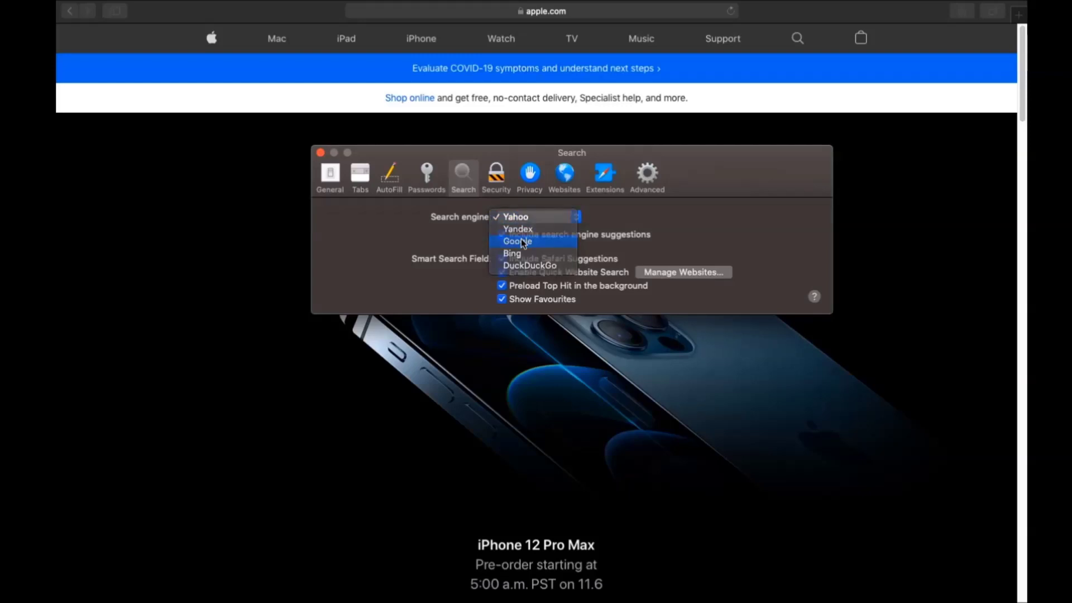
Step: Uninstall the Porn Block Plus extension and reveal its app in Finder
left_click(602, 177)
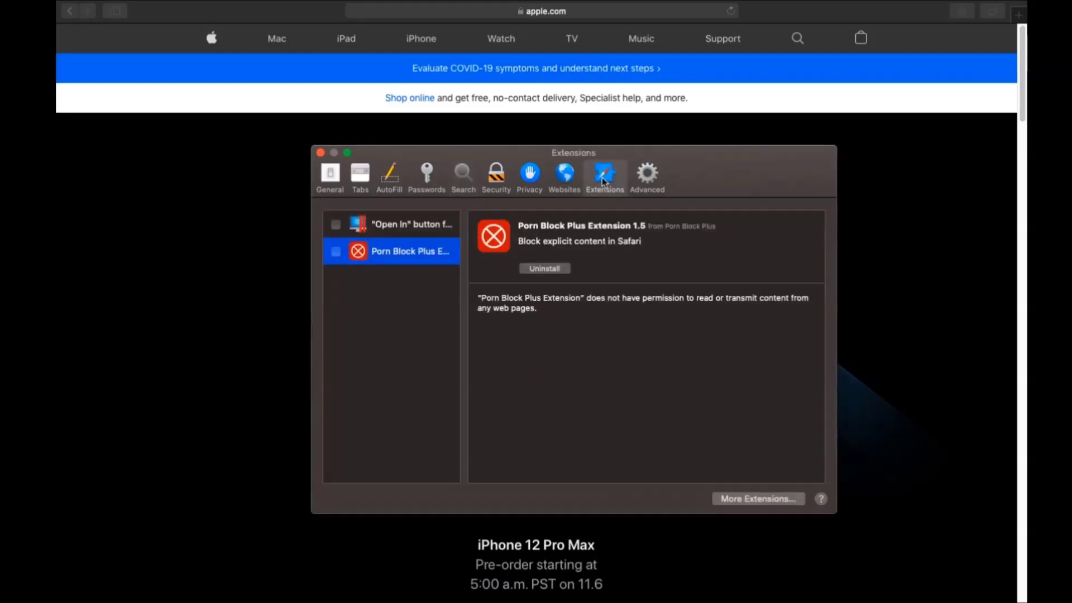
left_click(540, 269)
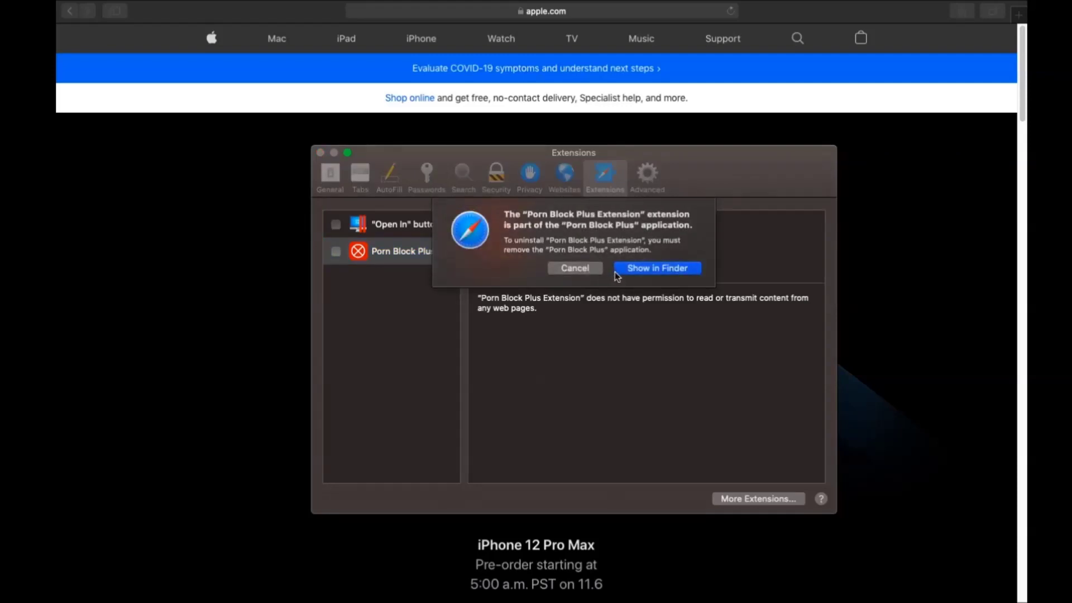
left_click(622, 271)
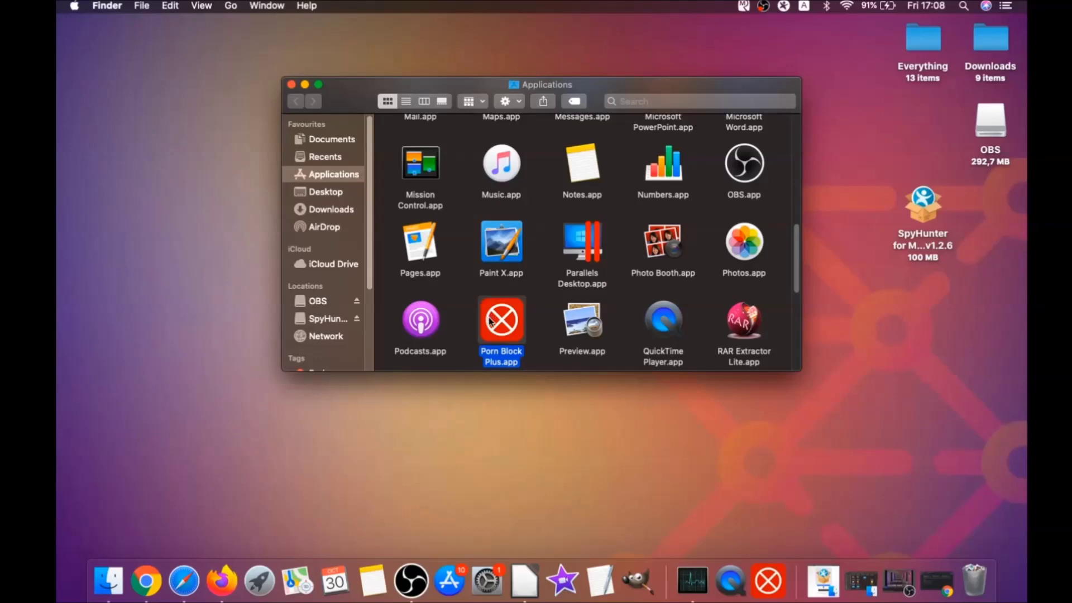
Step: Drag Porn Block Plus.app to the Bin, authorise with the admin password, and close the window
left_click_drag(490, 321, 974, 574)
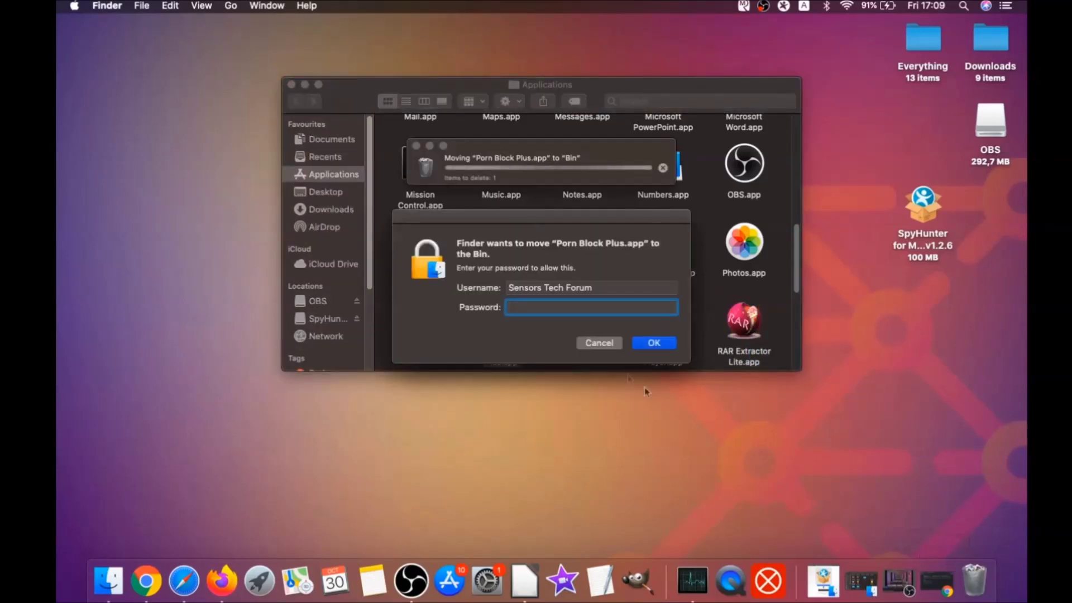
type("****")
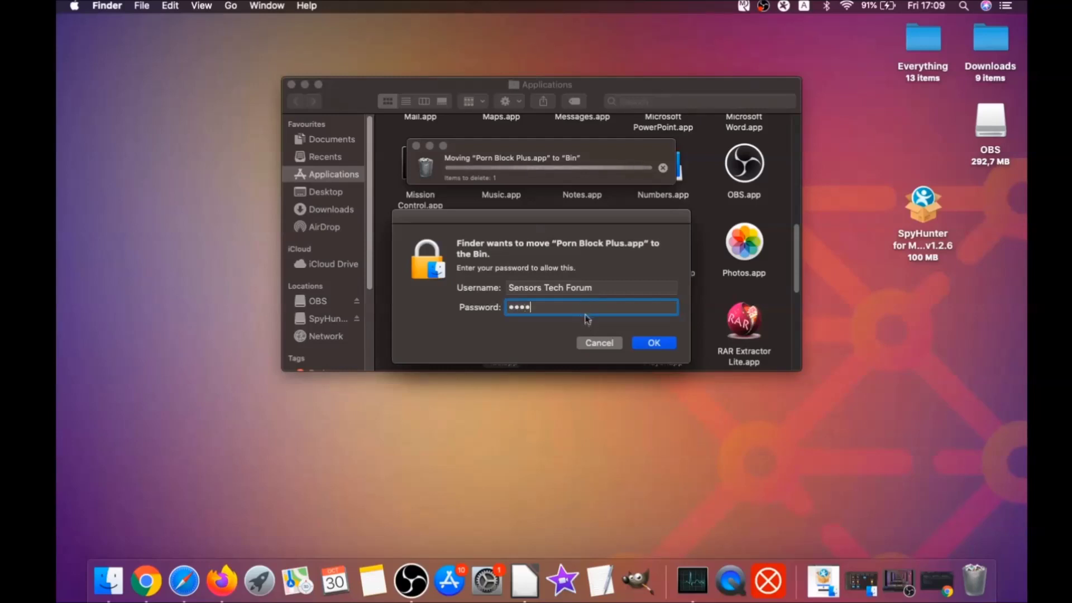
type("****")
left_click(643, 342)
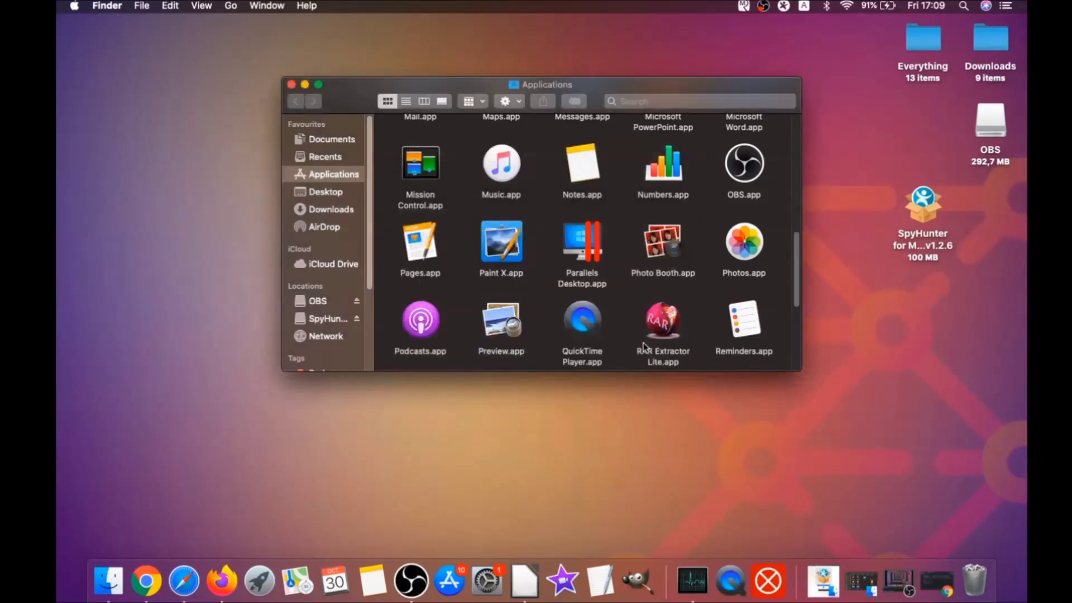
left_click(291, 84)
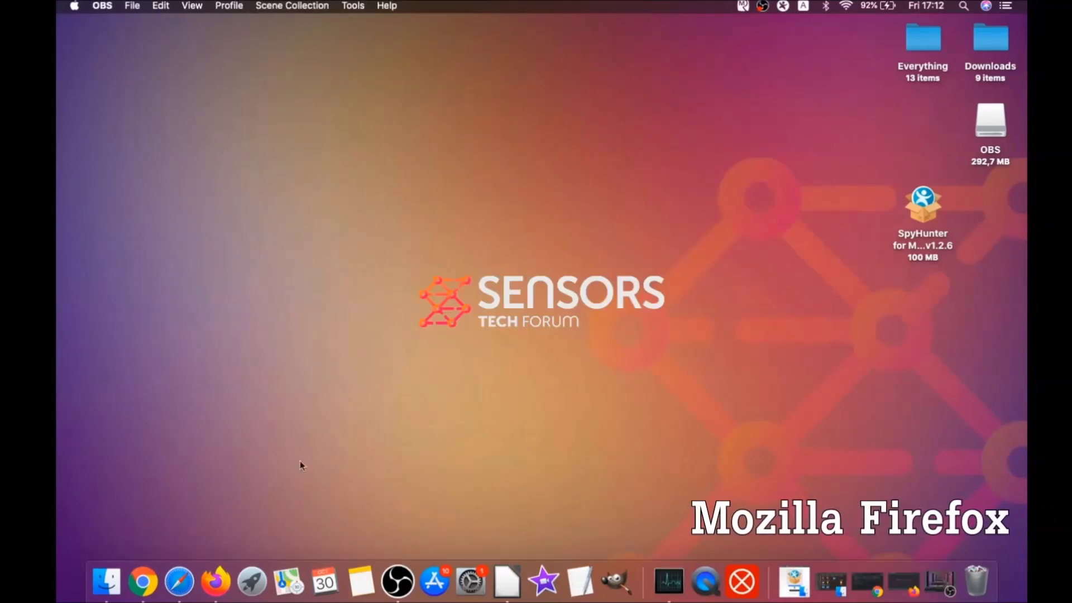
Step: Open Firefox's Add-ons Manager and disable Superpowers for Instagram and alice gear dice
left_click(215, 580)
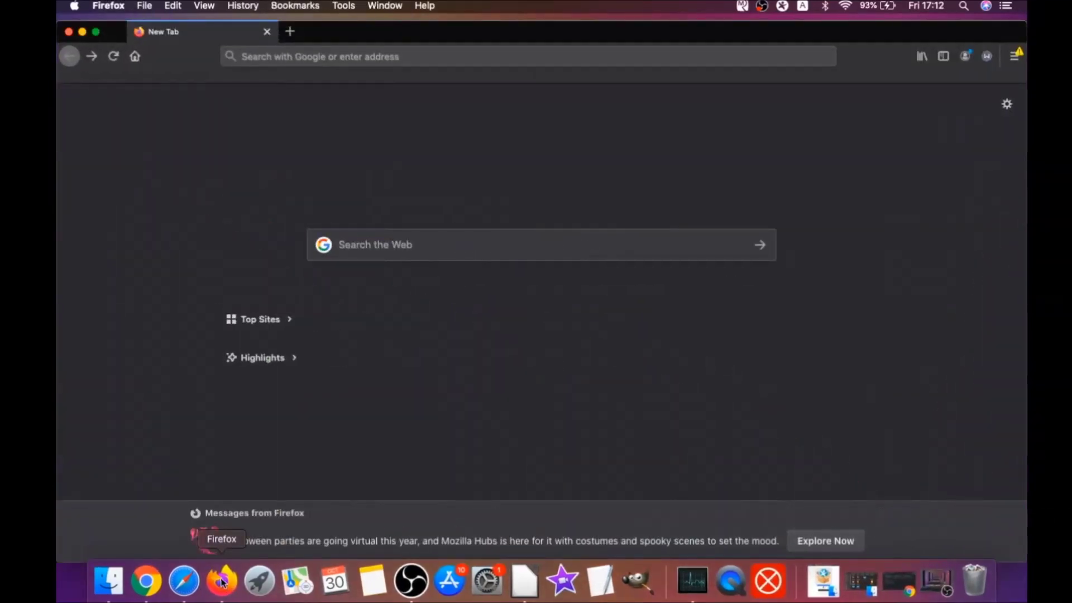
left_click(1012, 57)
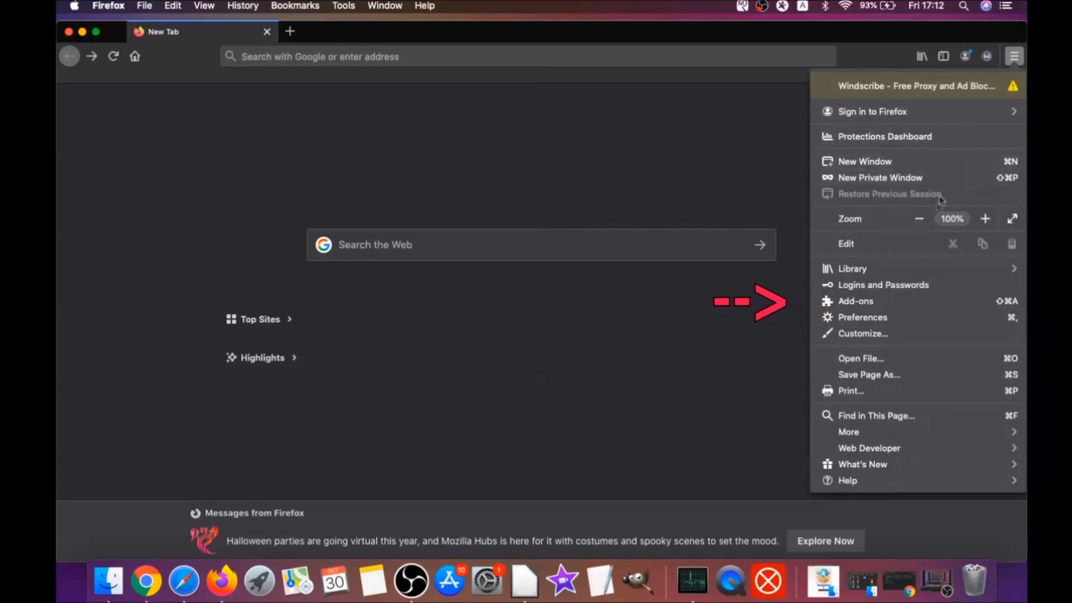
left_click(885, 303)
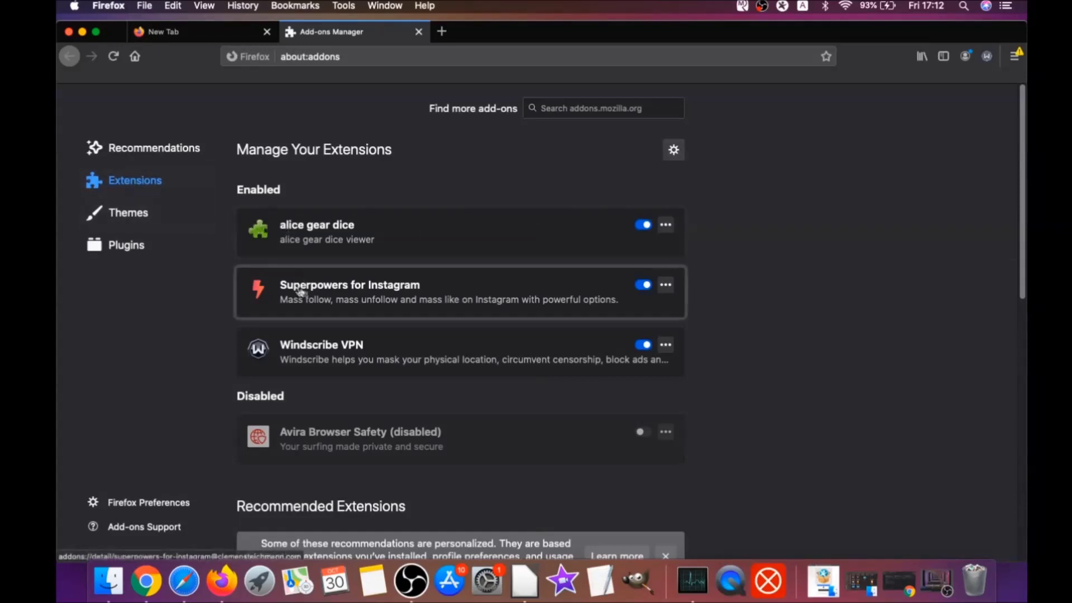
left_click(646, 285)
left_click(646, 226)
Step: Remove the alice gear dice and Superpowers for Instagram extensions, confirming each removal
left_click(664, 226)
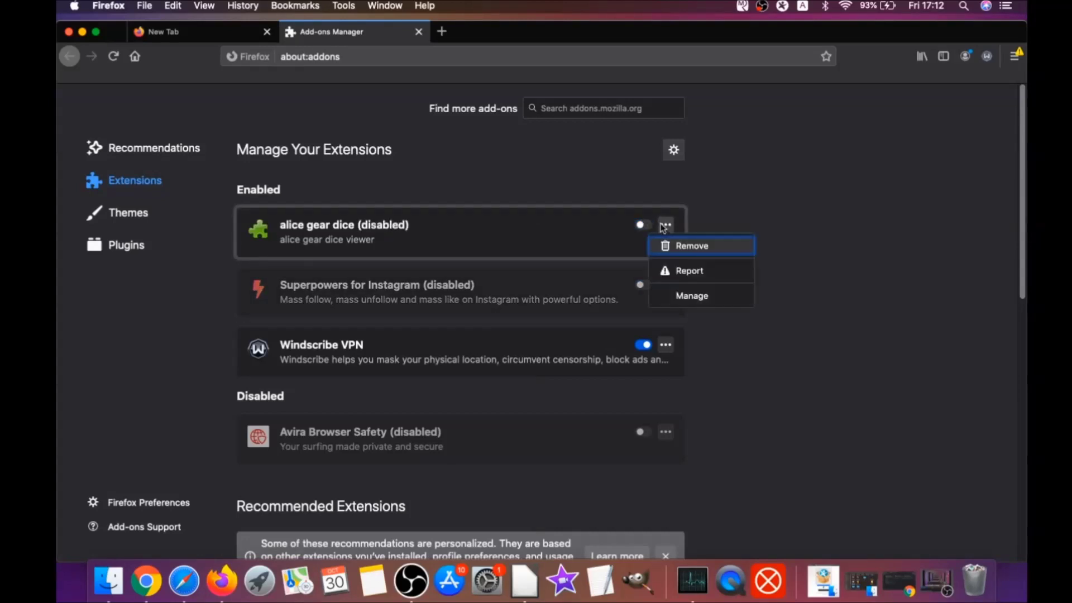
left_click(680, 247)
left_click(611, 155)
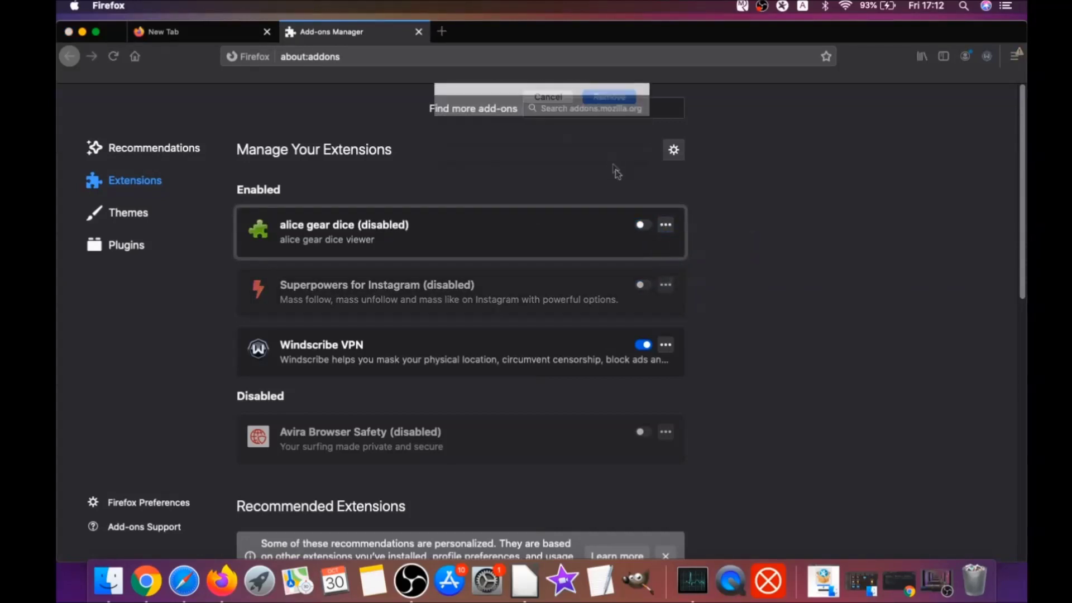
left_click(665, 269)
left_click(674, 288)
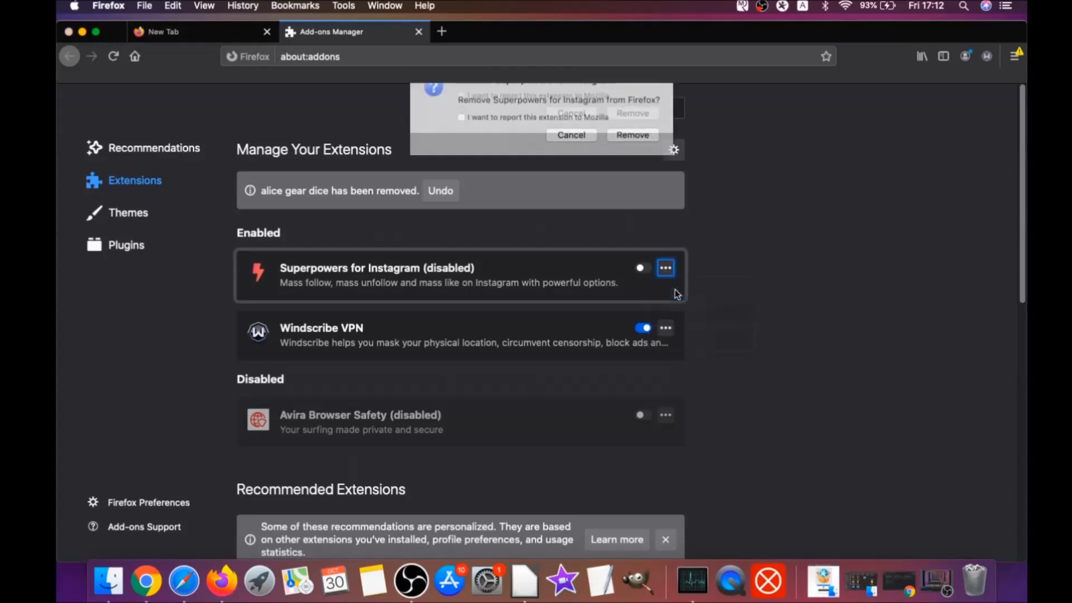
left_click(634, 149)
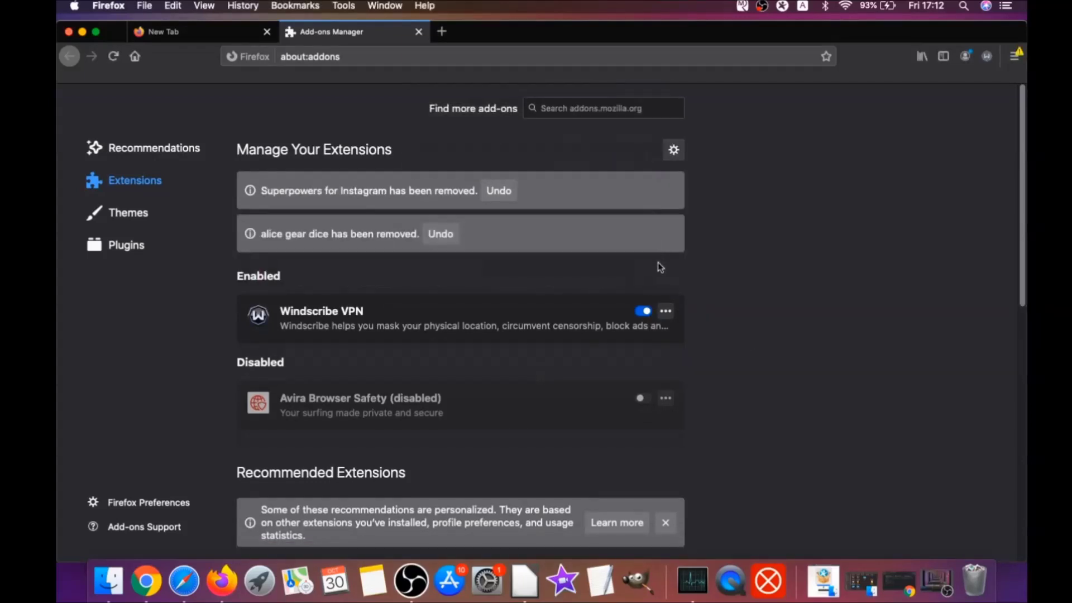
Step: Load about:support and refresh Firefox to its default settings
left_click(323, 58)
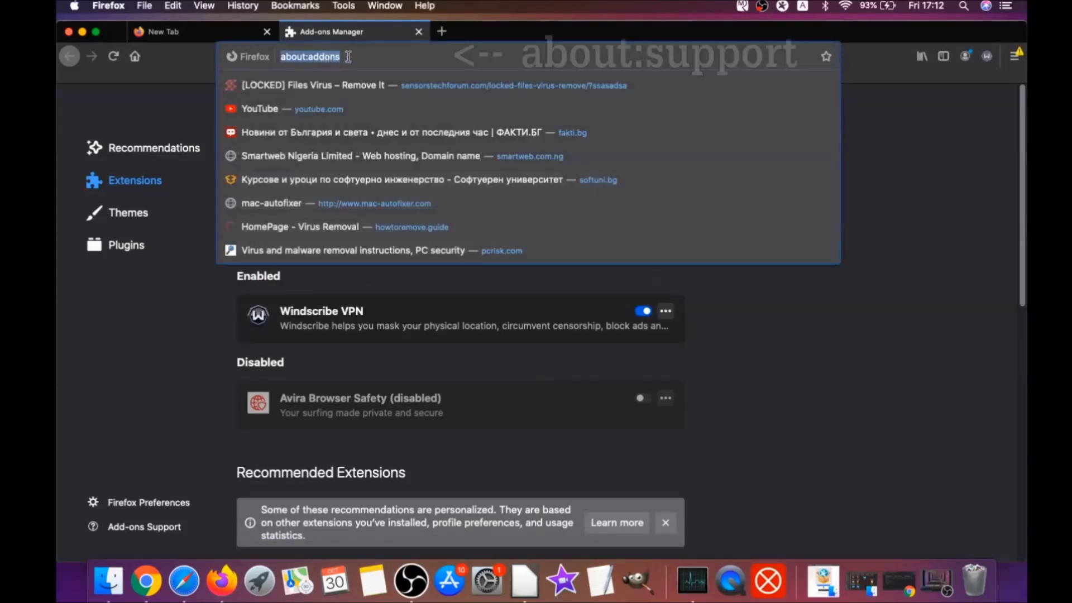
type("a")
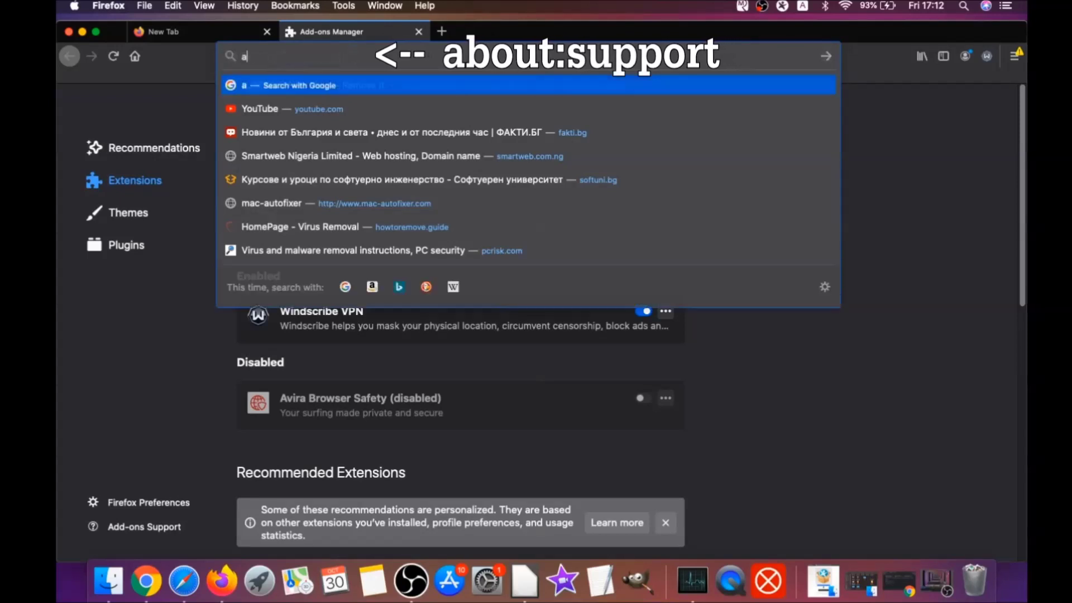
type("bout:support")
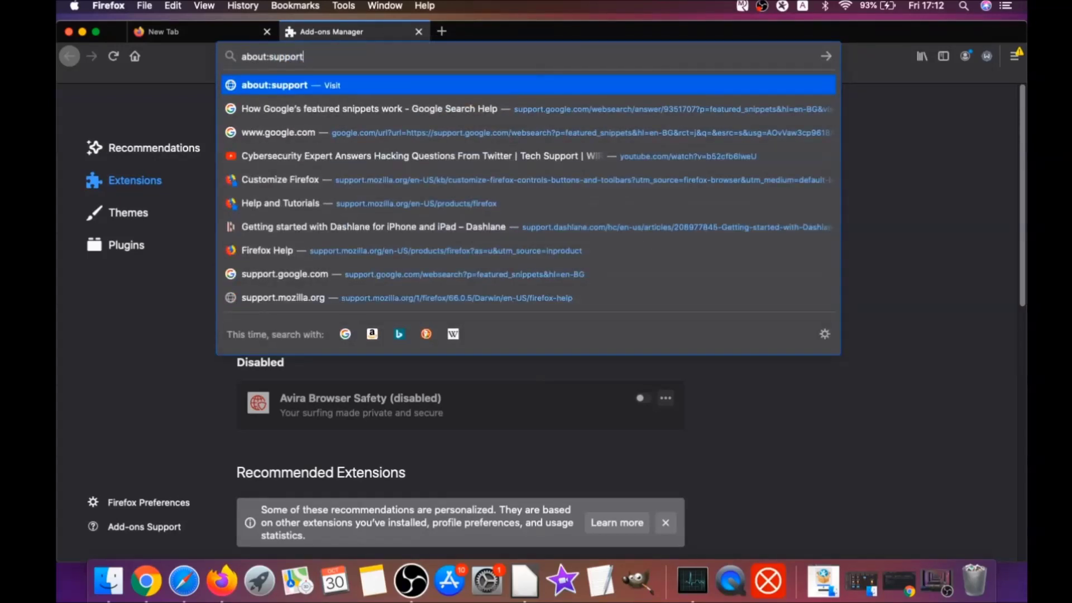
key("Return")
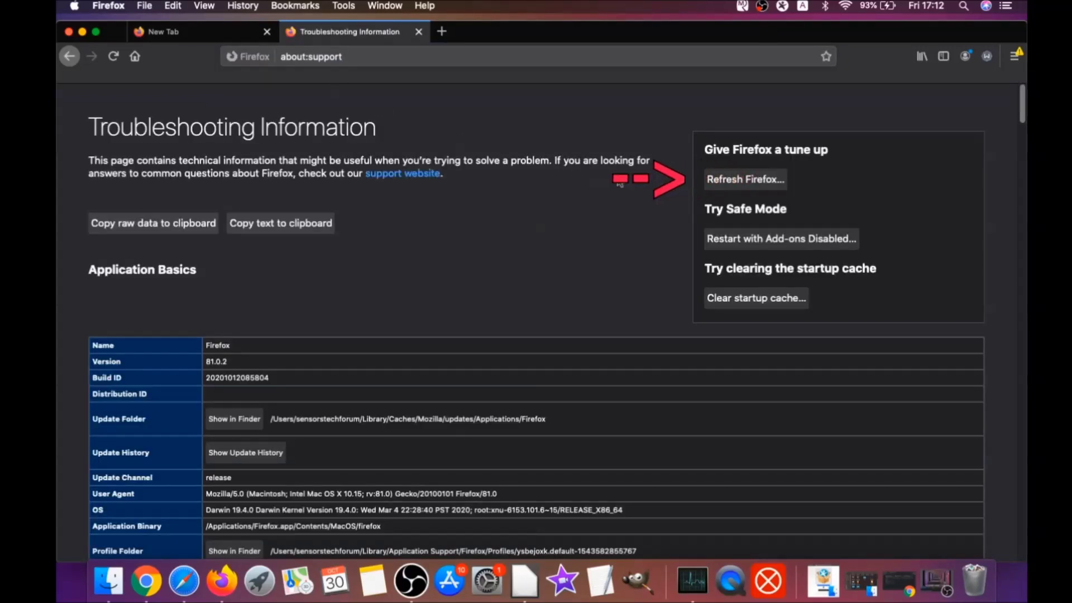
left_click(744, 186)
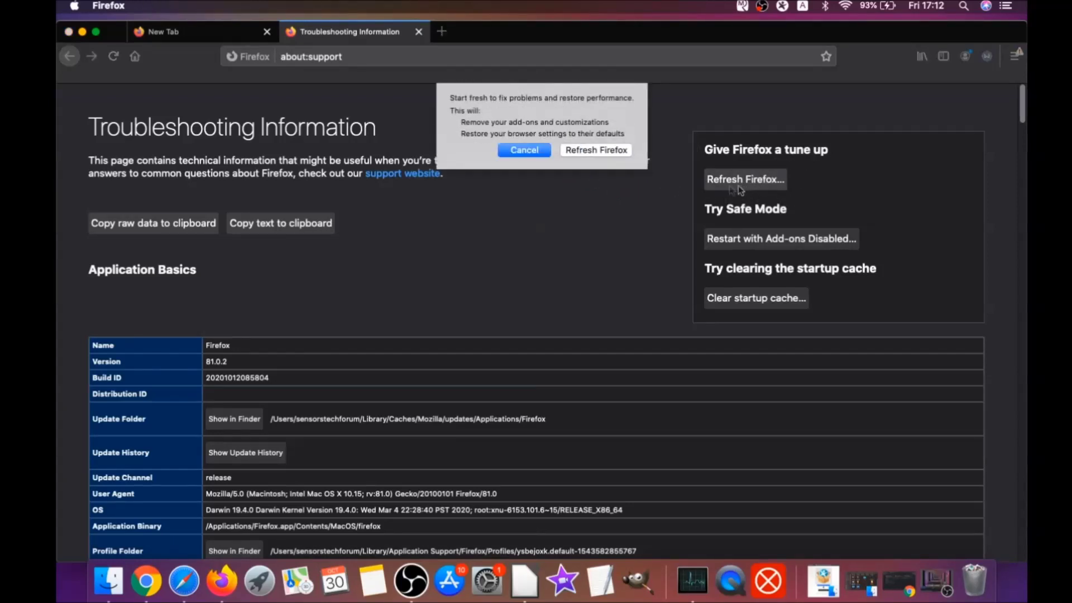
left_click(596, 150)
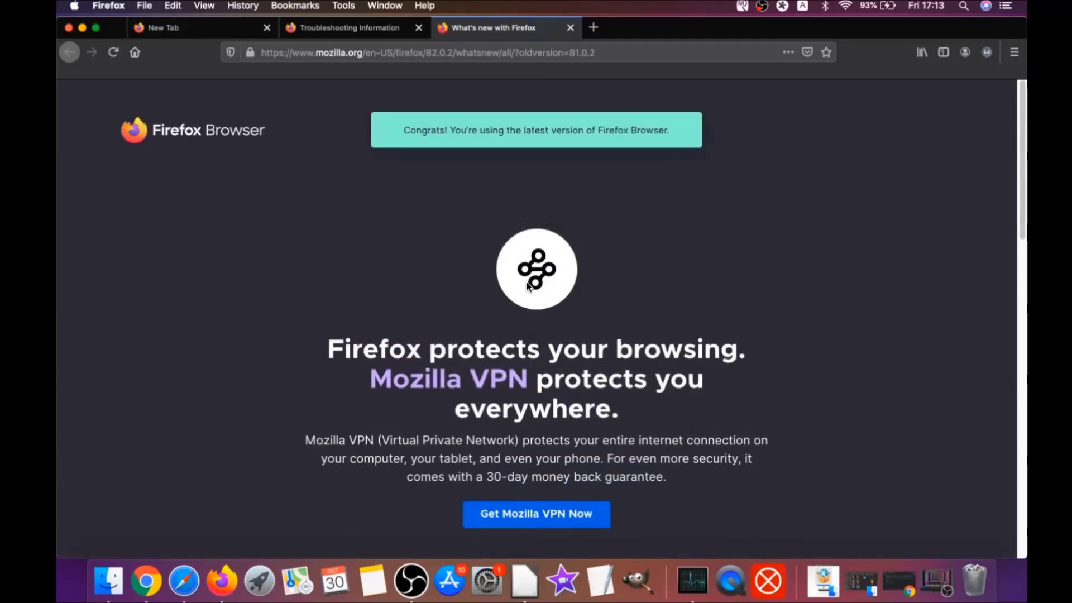
Step: Check the latest-version banner, return to Troubleshooting Information, and hide Firefox
left_click_drag(405, 130, 665, 128)
scroll(513, 270, "down", 3)
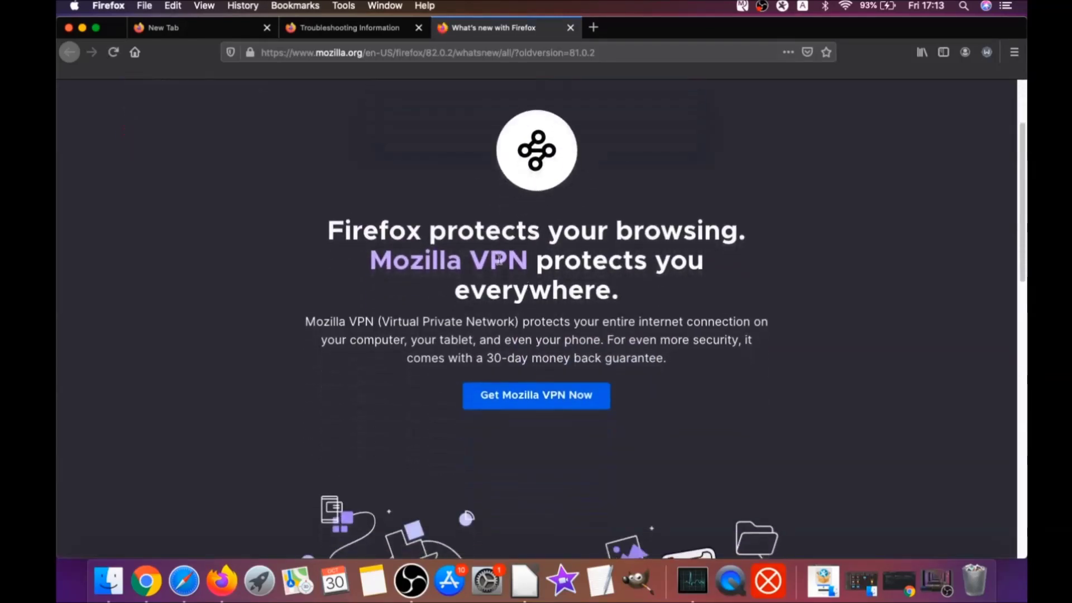
left_click(375, 33)
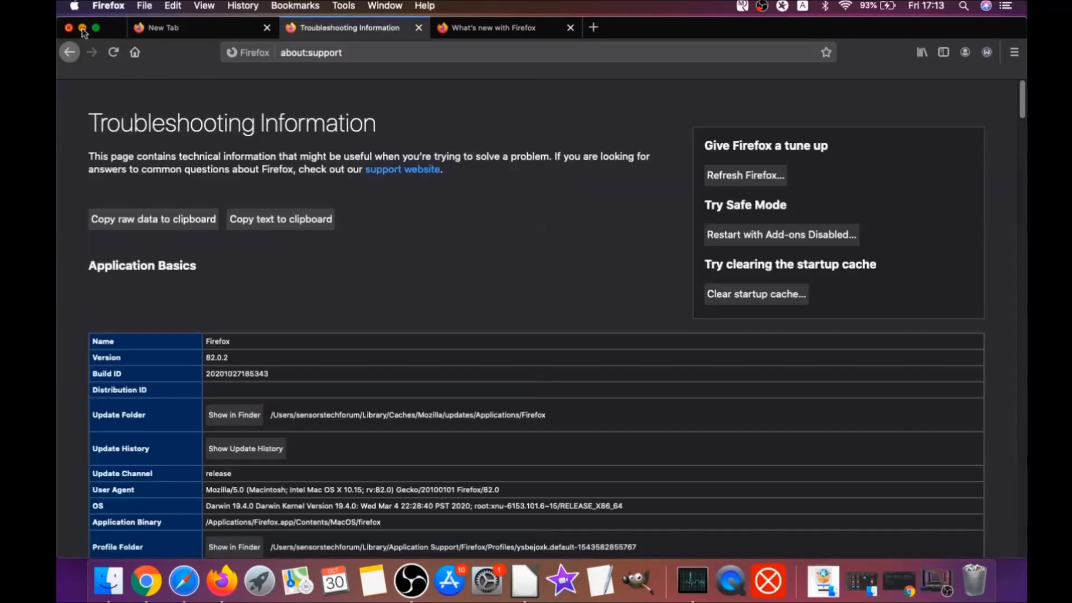
left_click(83, 28)
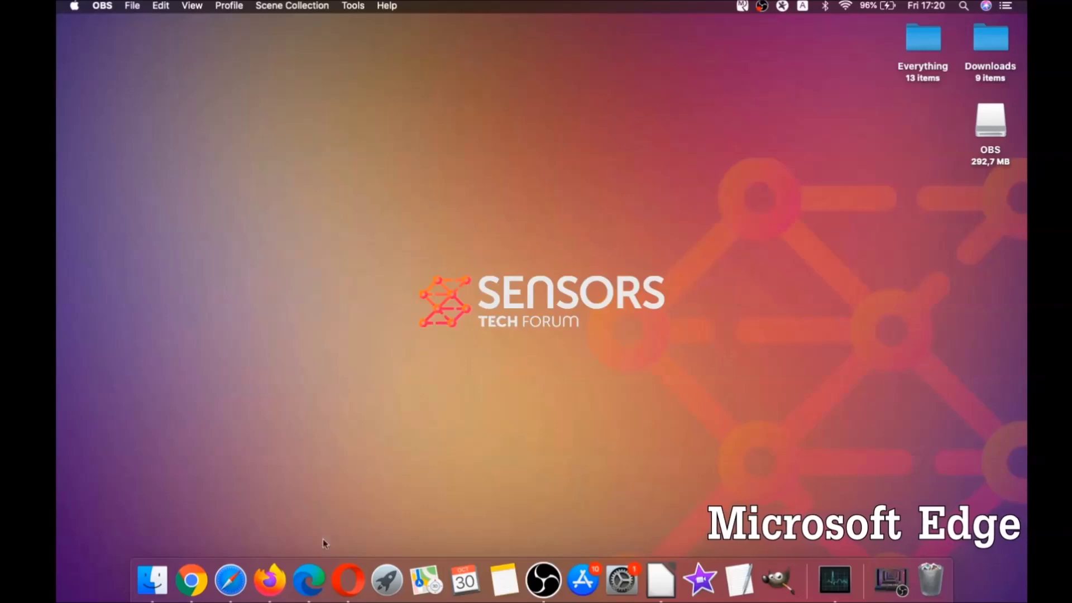
Step: In Edge's clear browsing data page, choose All Time and tick Autofill form data
left_click(309, 581)
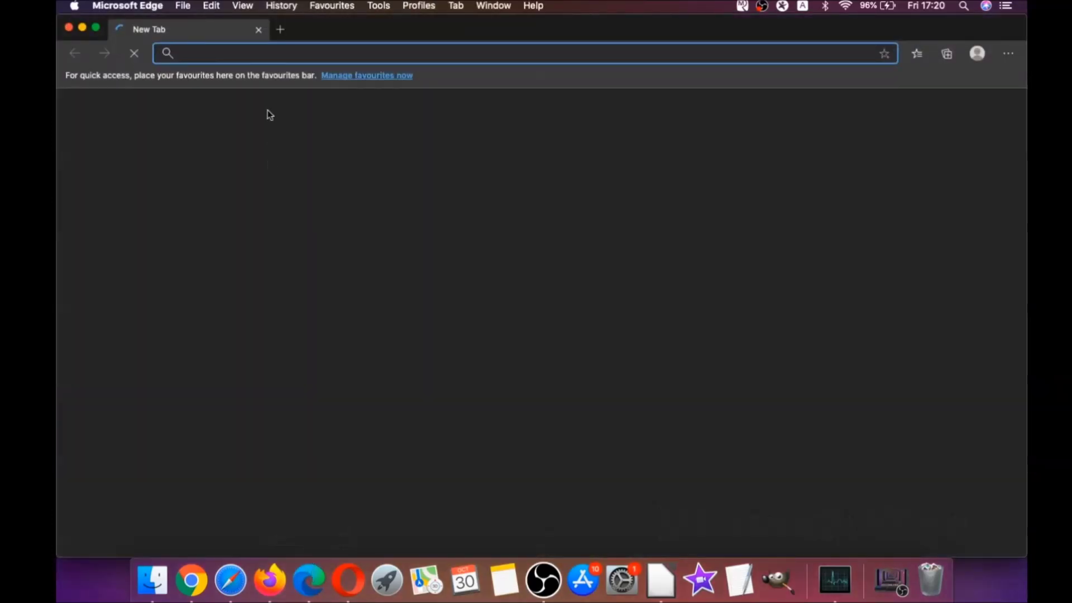
type("edge:")
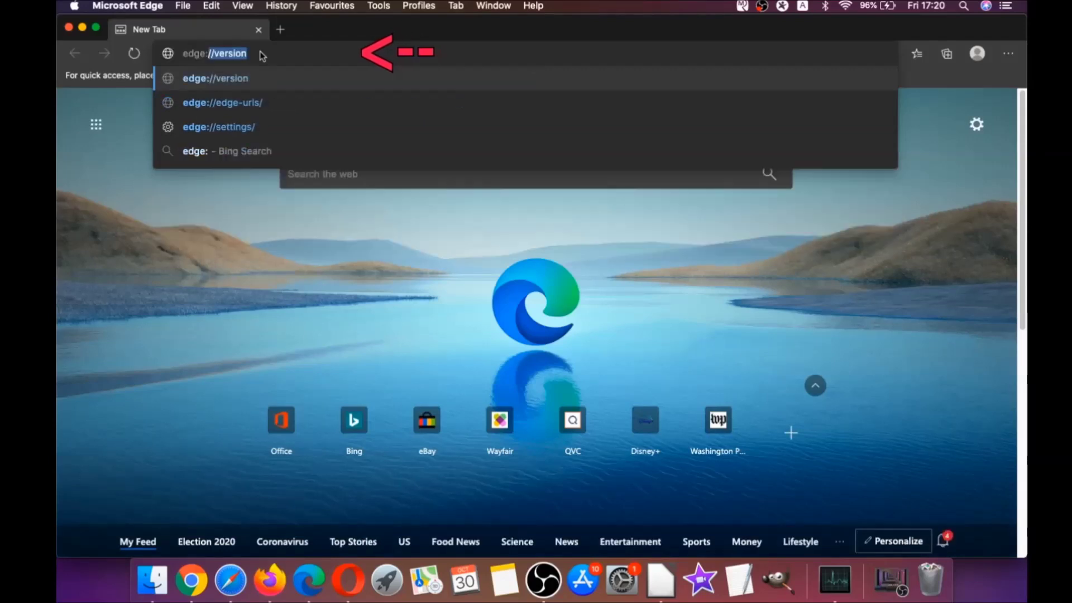
type("//settings")
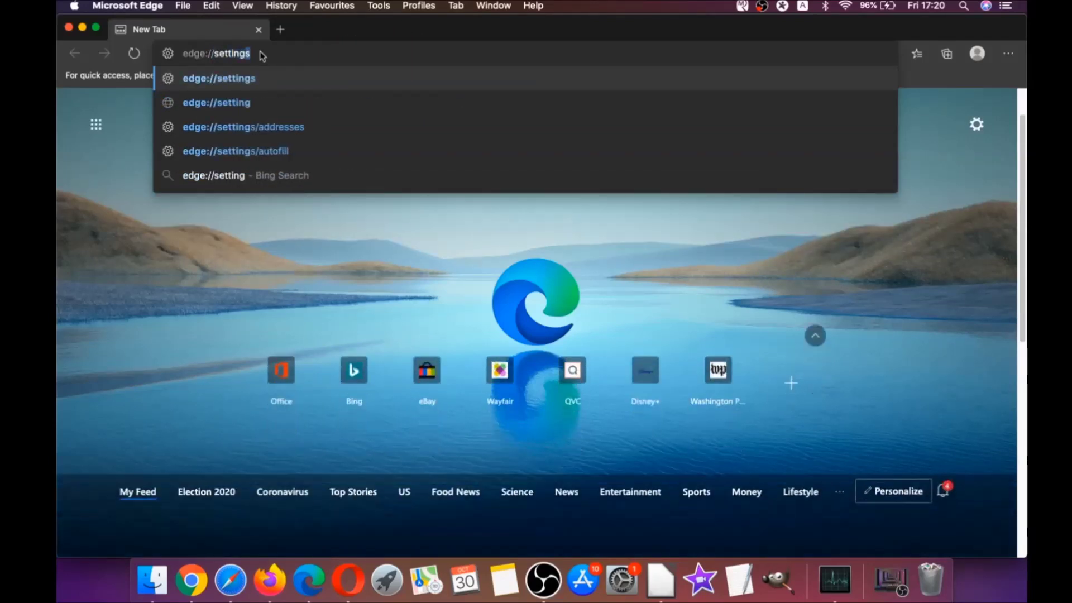
type("/clearBrowserData")
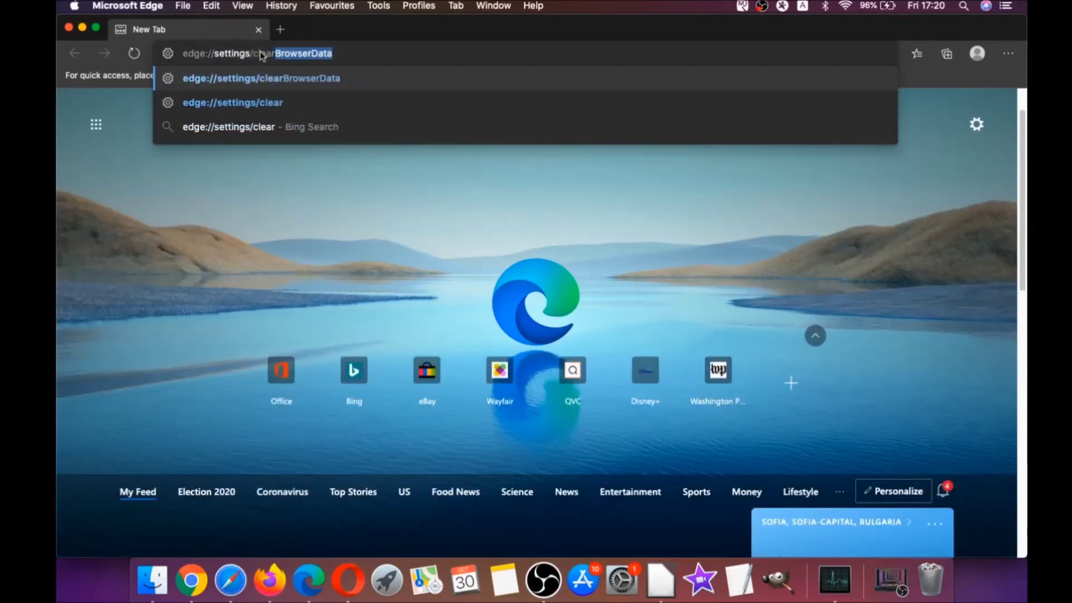
key("Return")
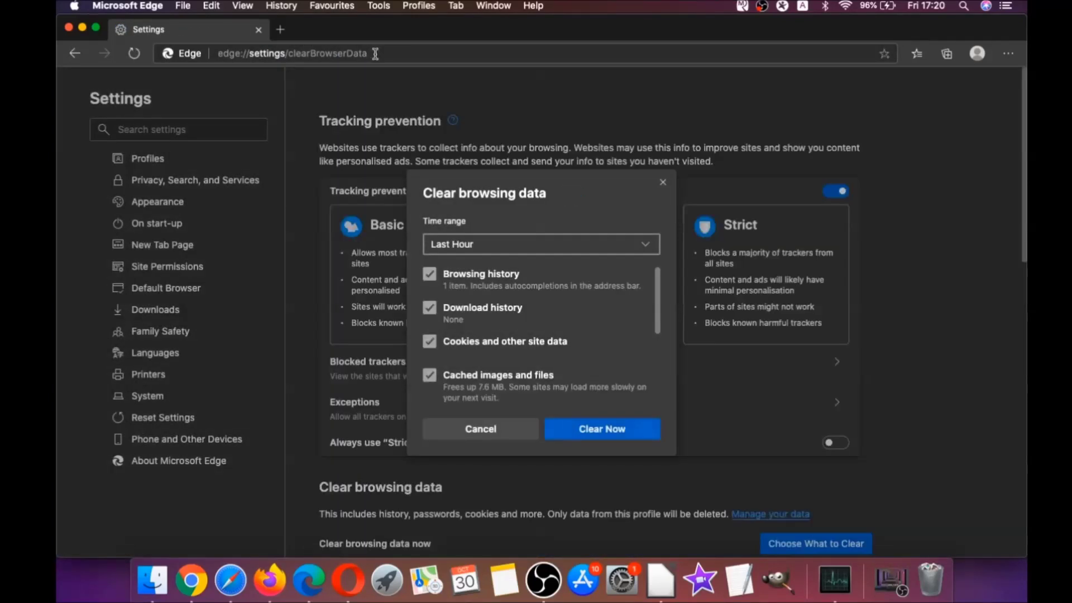
left_click(500, 246)
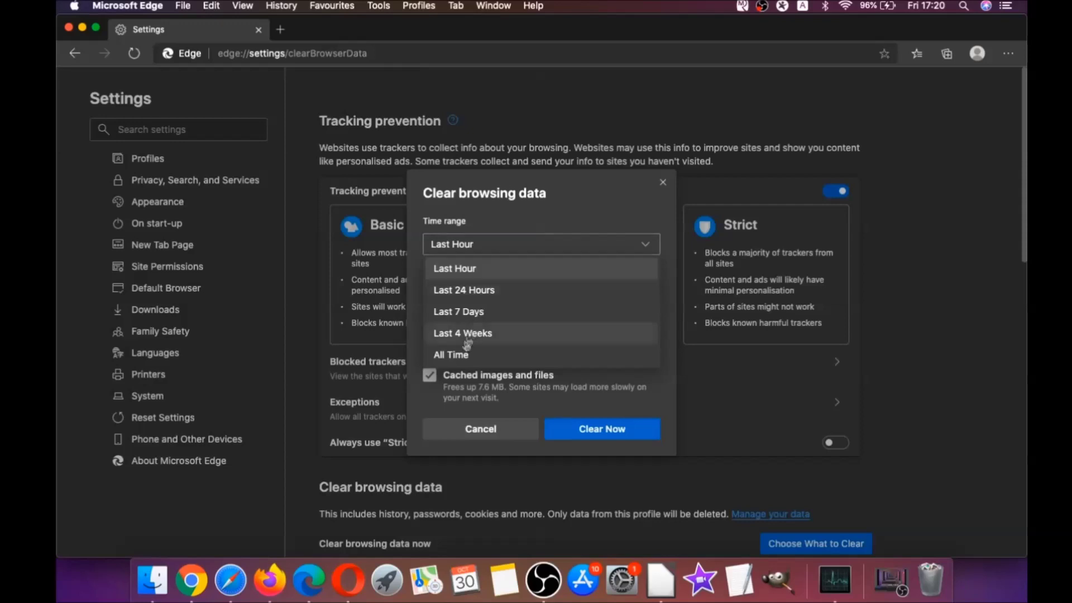
left_click(461, 357)
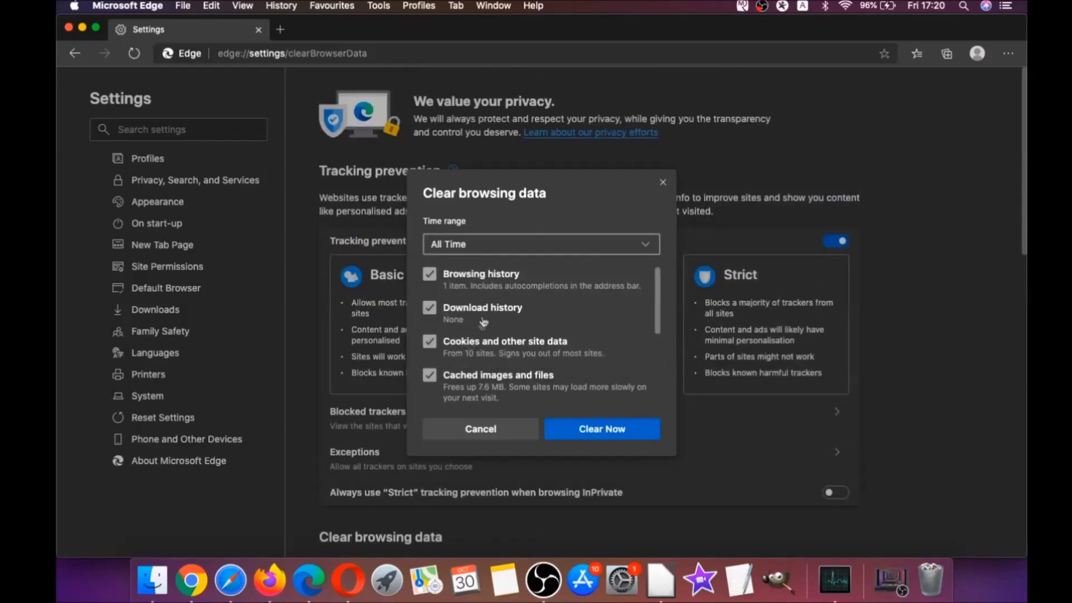
scroll(483, 321, "down", 5)
left_click(429, 308)
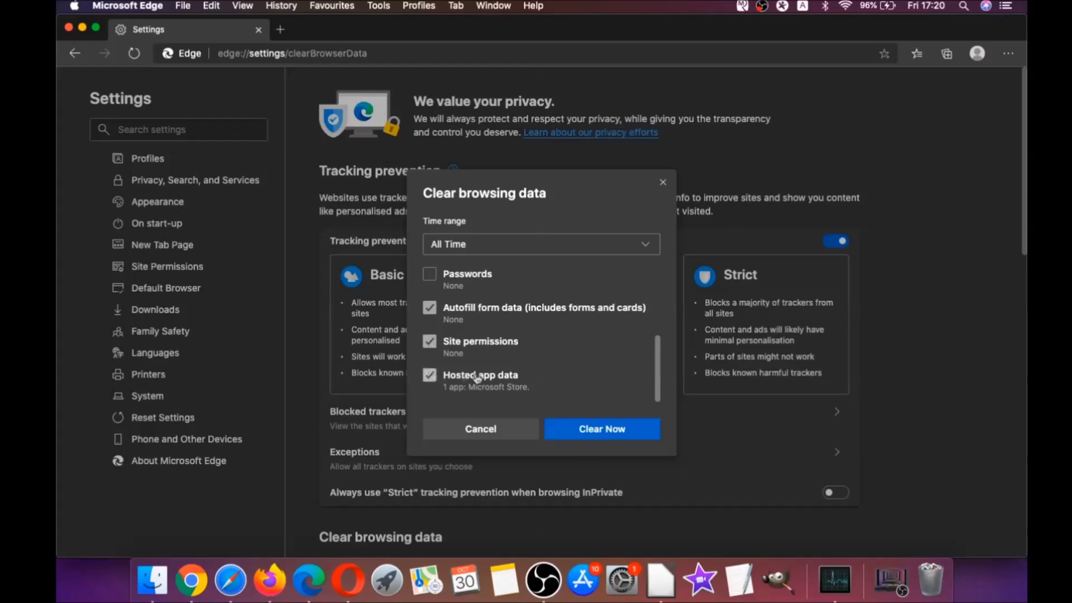
Step: Clear the selected Edge data, close the window, and launch Opera
left_click(587, 428)
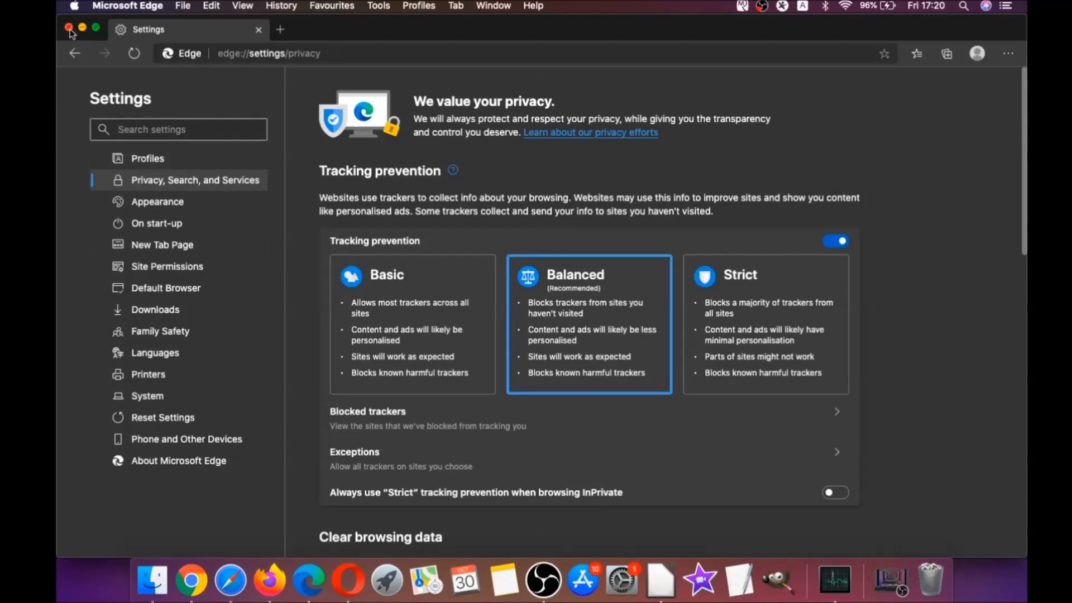
left_click(69, 28)
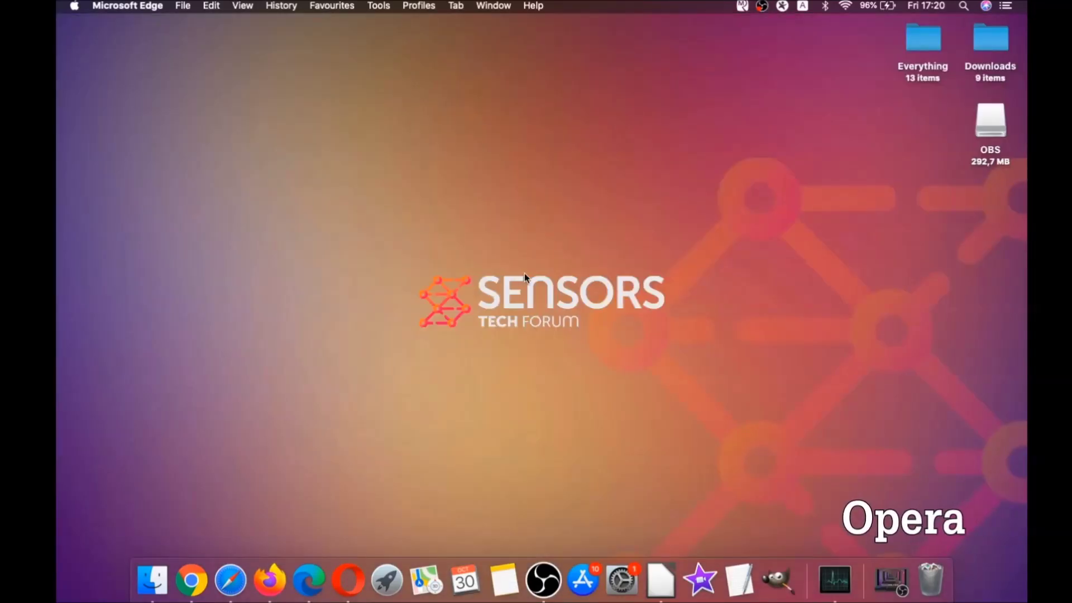
left_click(356, 574)
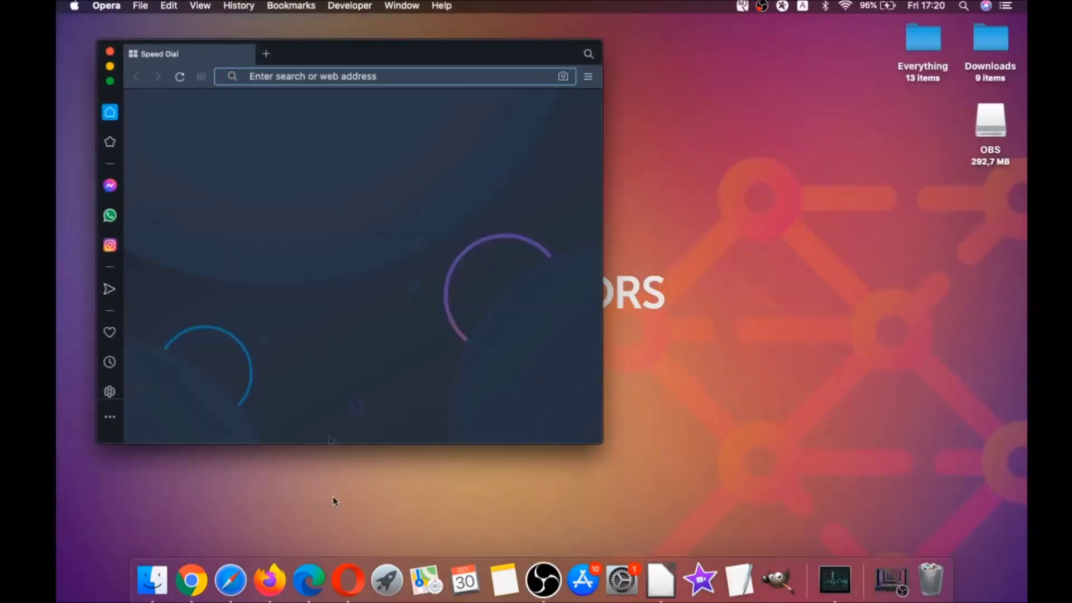
Step: Maximize Opera and open opera://settings/clearBrowserData showing the full set of data types
left_click(110, 81)
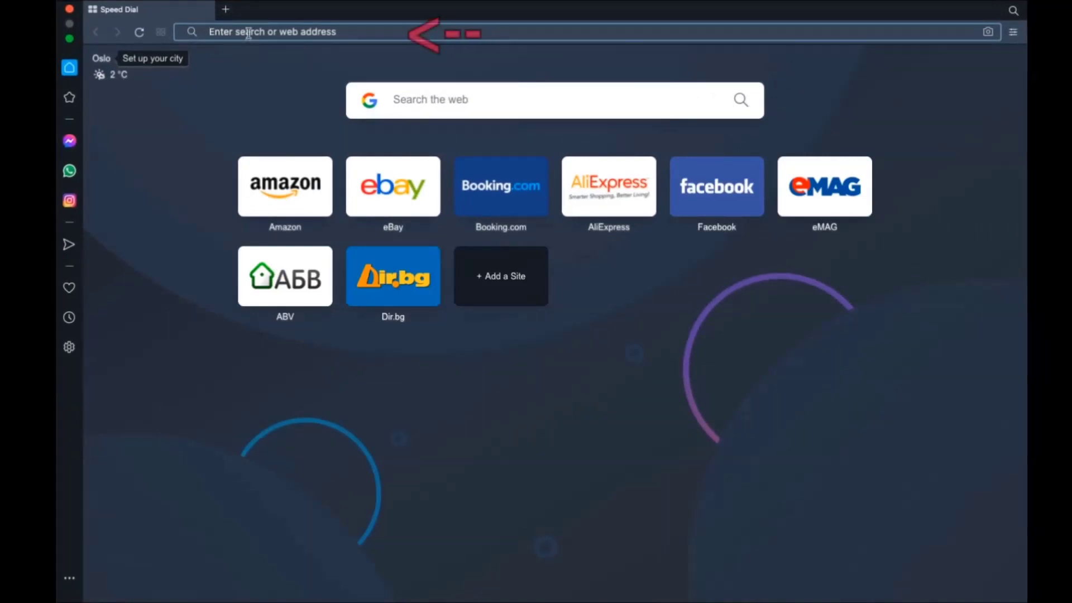
type("opera:")
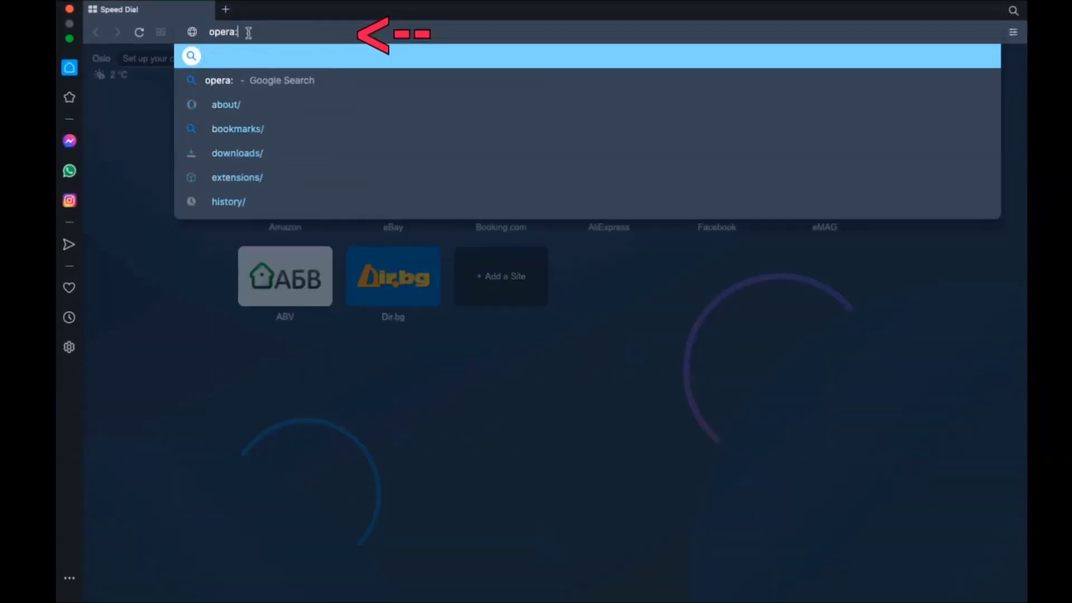
type("//setting")
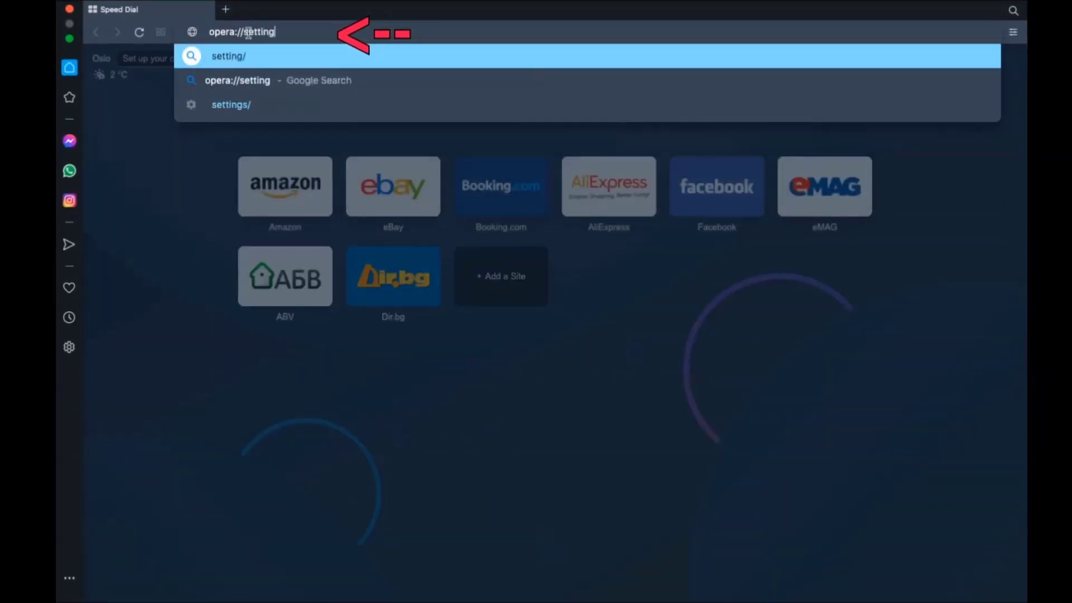
type("s/clearBrowserData")
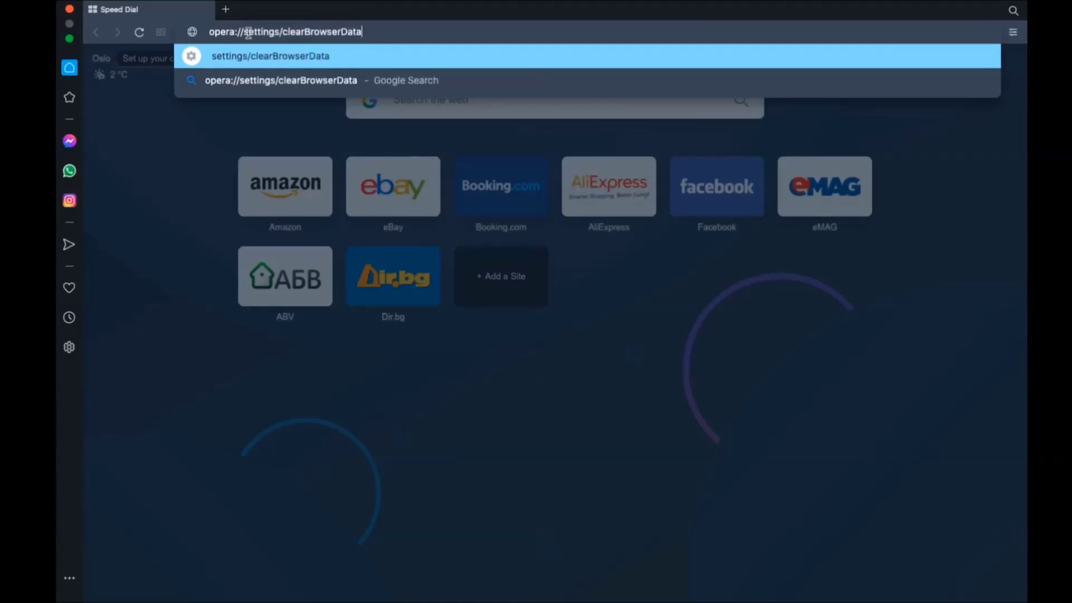
key("Return")
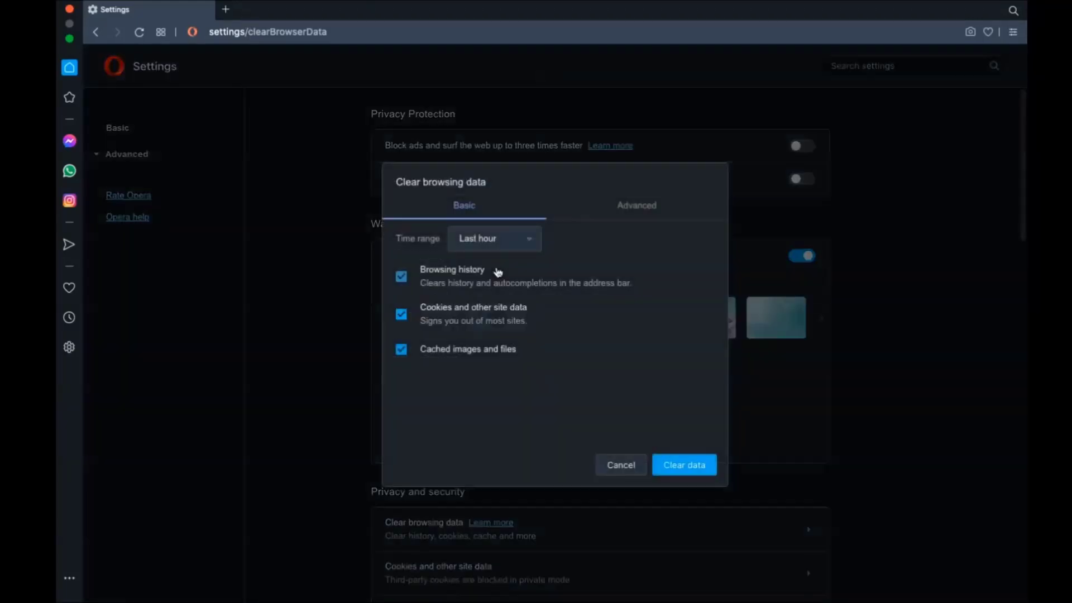
left_click(510, 246)
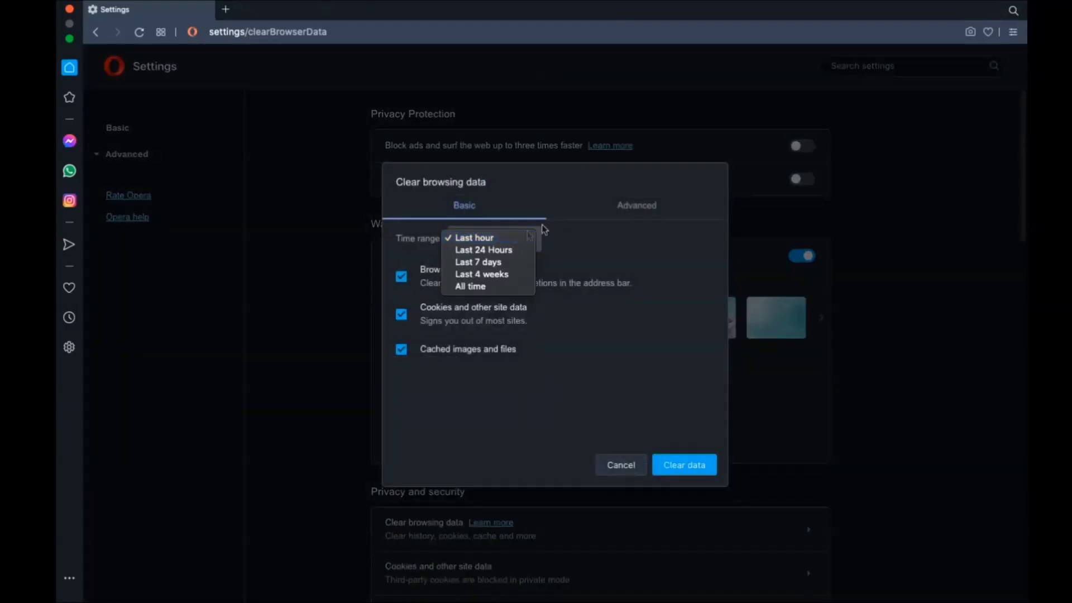
left_click(606, 211)
left_click(628, 208)
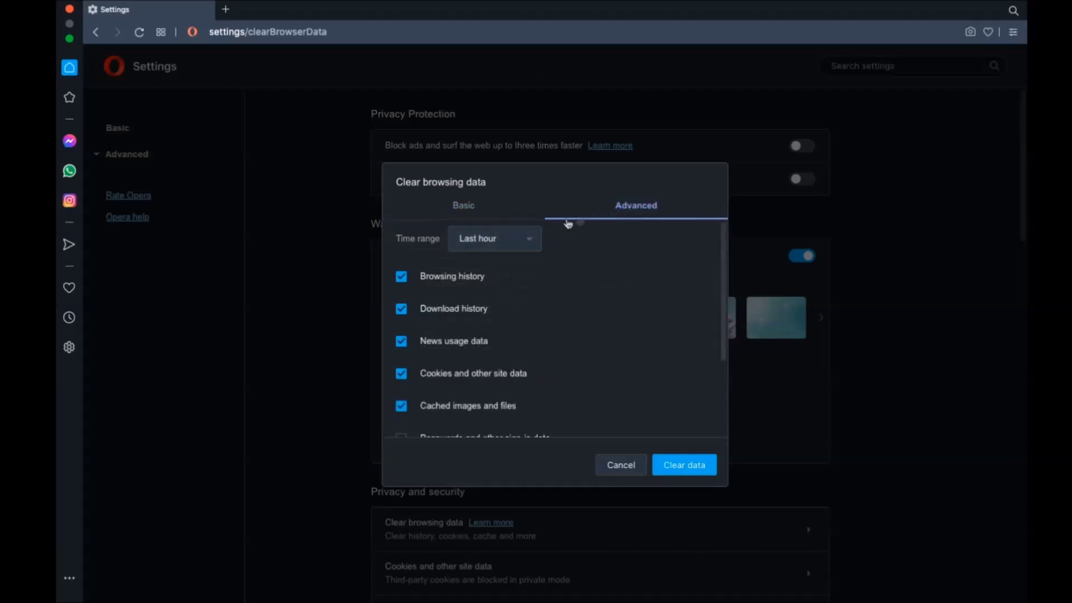
Step: Clear Opera's browsing data for All time, then close the window
left_click(521, 244)
left_click(494, 286)
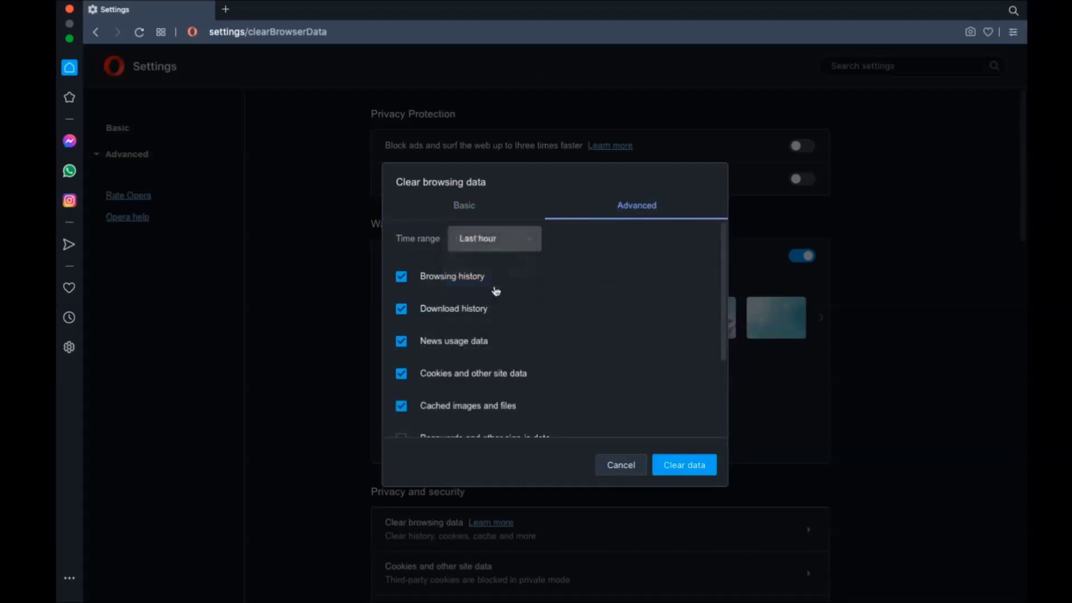
scroll(491, 287, "down", 1)
scroll(487, 295, "down", 2)
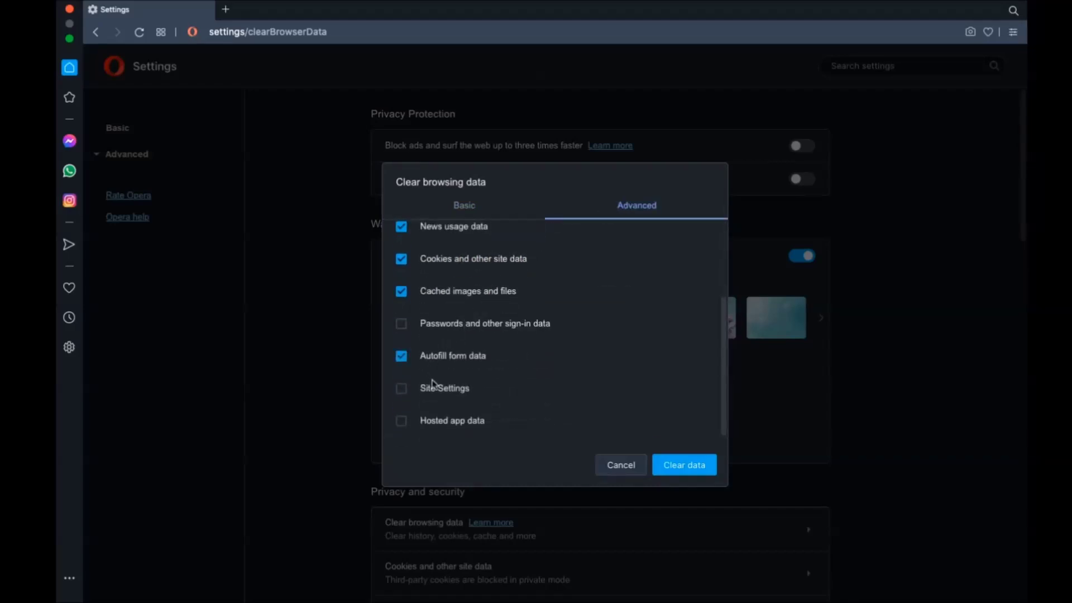
left_click(682, 468)
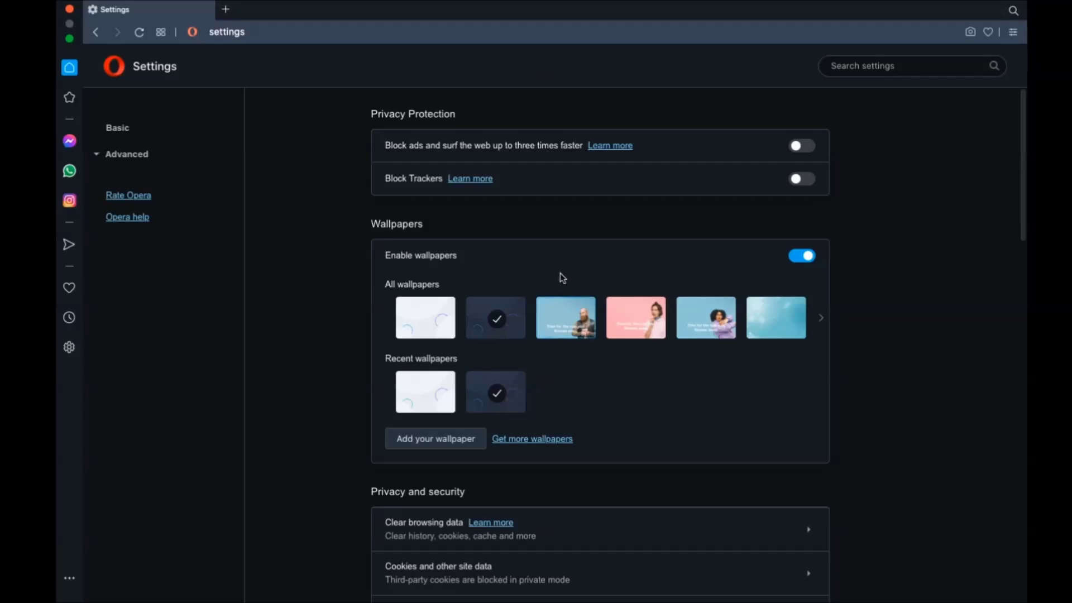
left_click(68, 8)
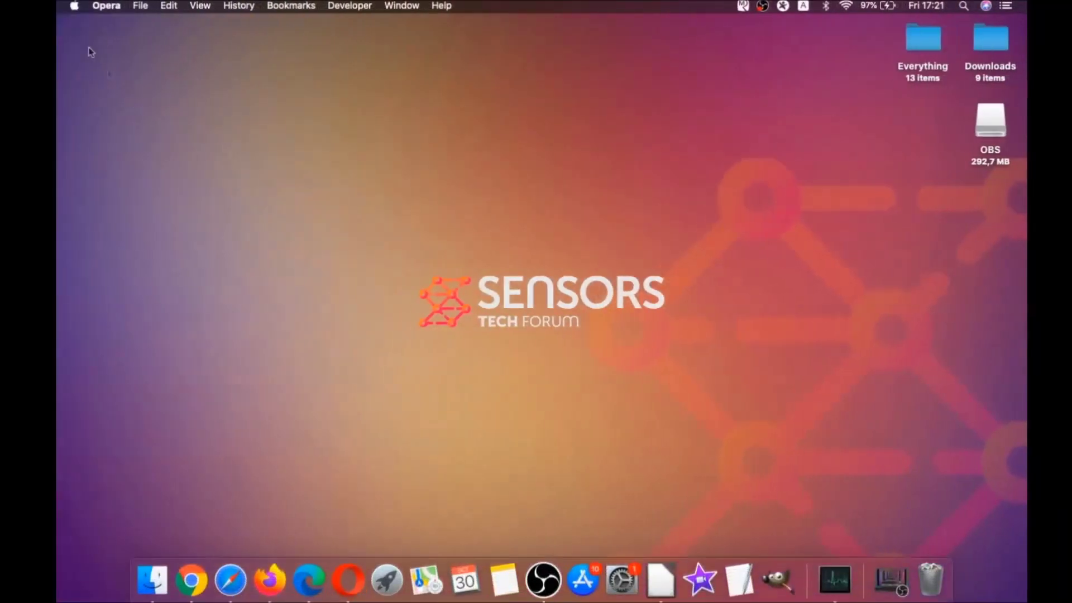